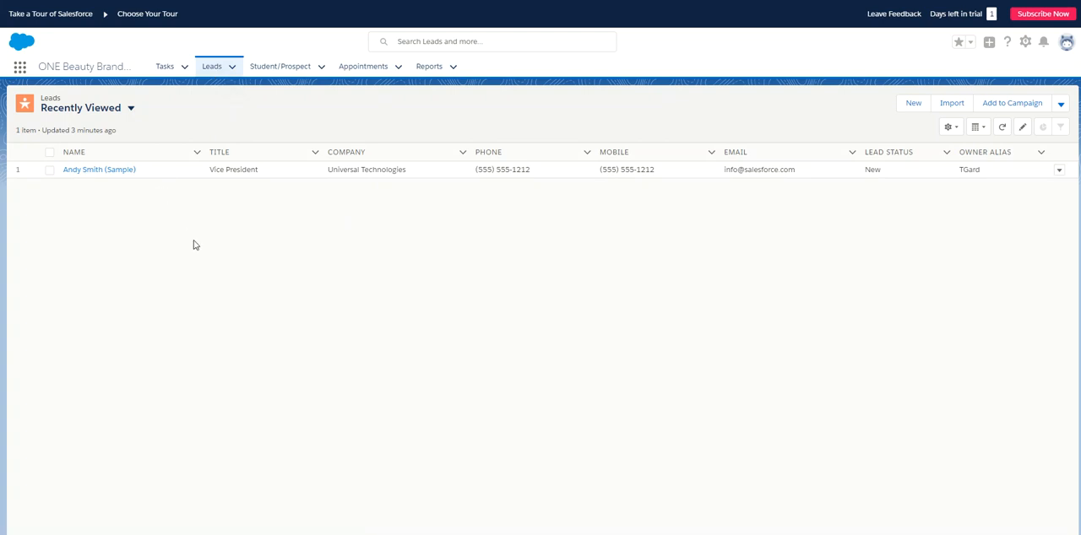
# - Create and save a new person lead, entering the first name, last name and e-mail address
pyautogui.click(208, 64)
pyautogui.click(237, 69)
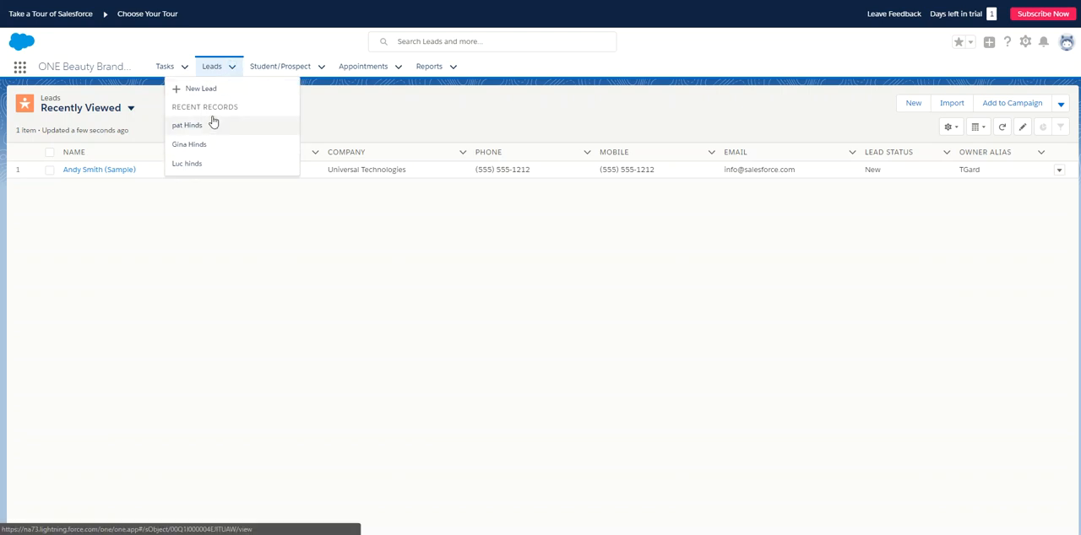
pyautogui.click(922, 105)
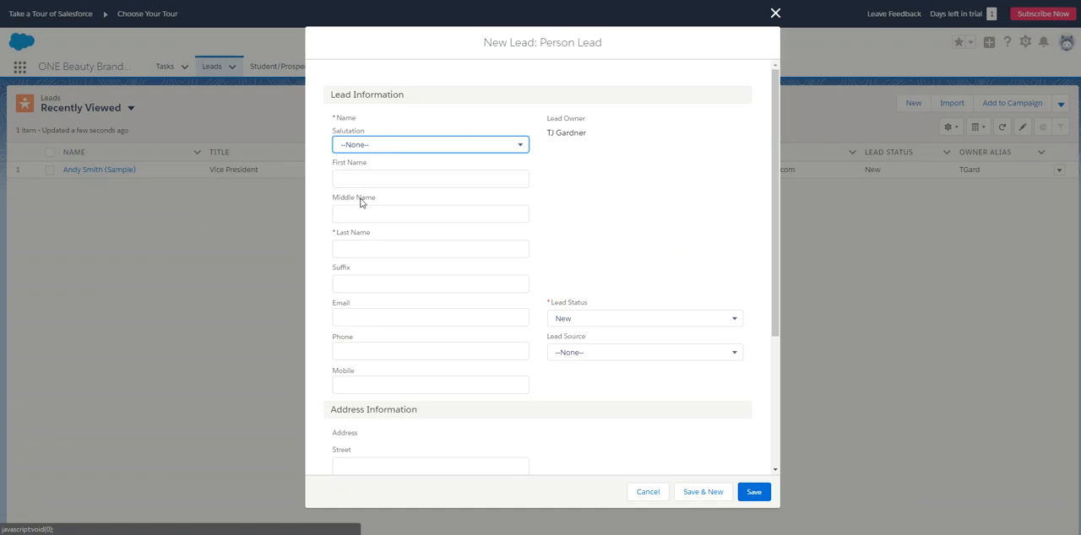
pyautogui.click(372, 178)
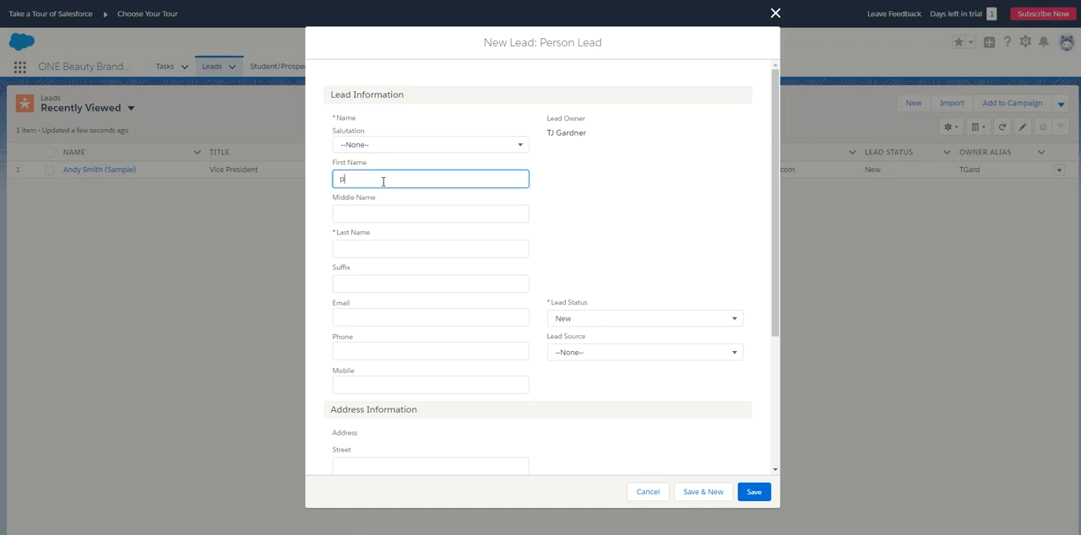
pyautogui.click(402, 245)
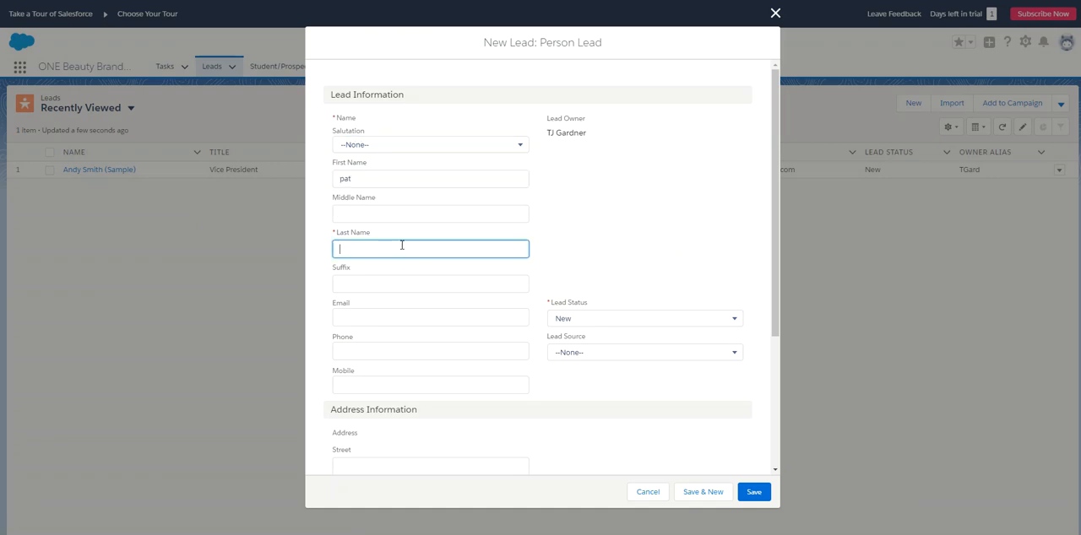
pyautogui.write('ho')
pyautogui.click(366, 318)
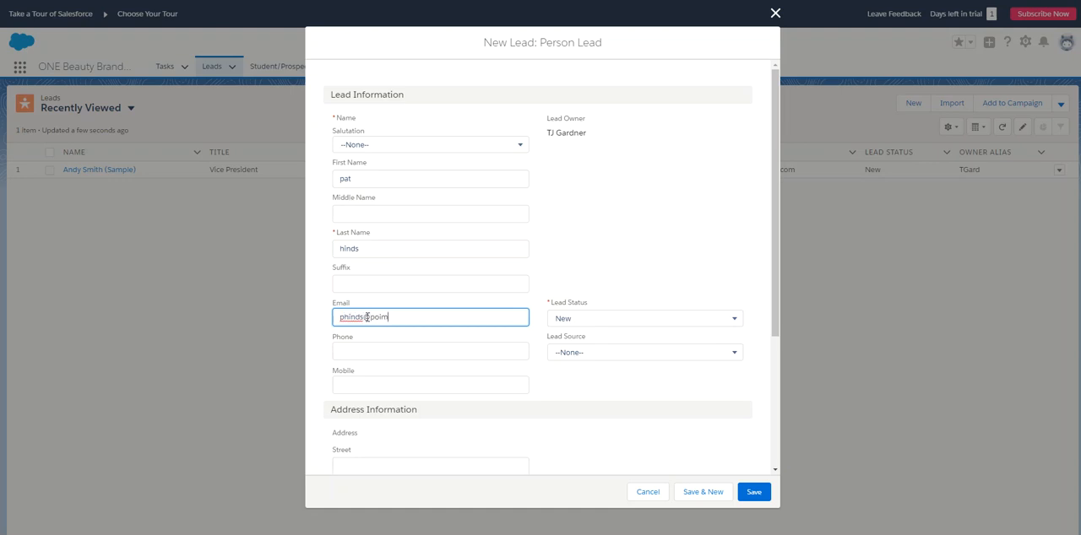
pyautogui.click(355, 346)
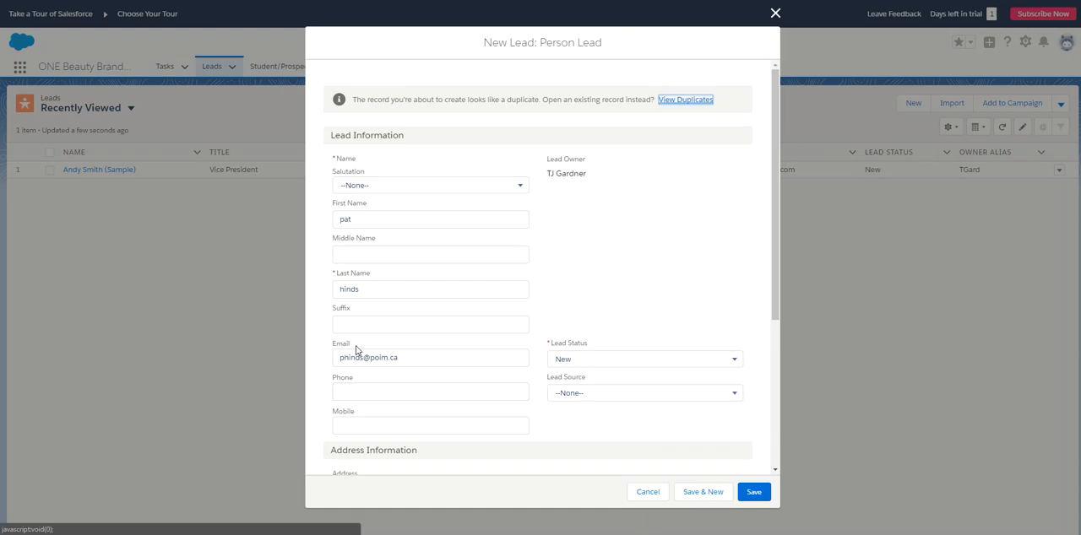
pyautogui.click(759, 493)
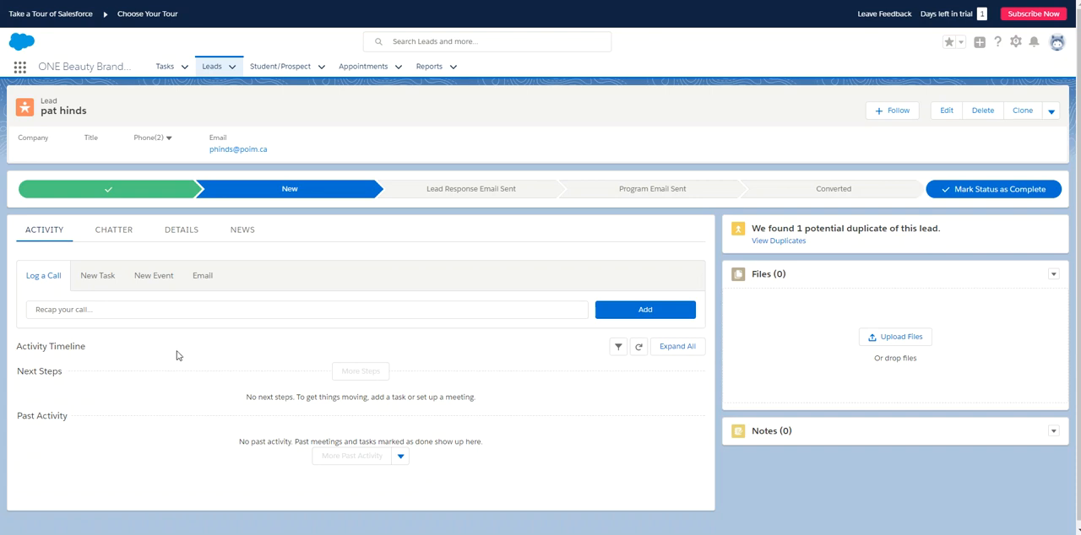
# - Compose an email to the lead from the ADMISSIONS OFFICER template and send it
pyautogui.click(203, 276)
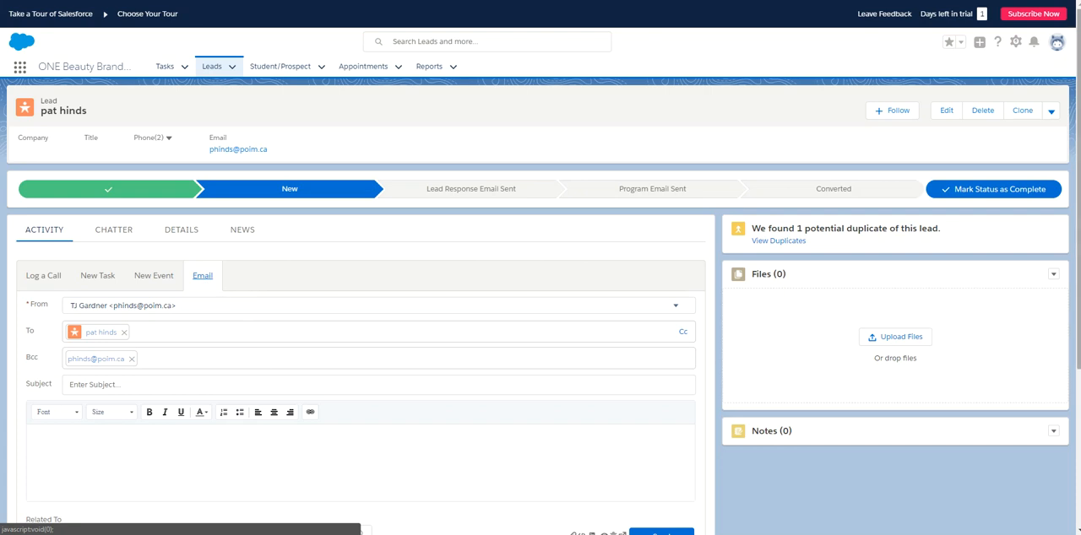
pyautogui.scroll(-1, 760, 405)
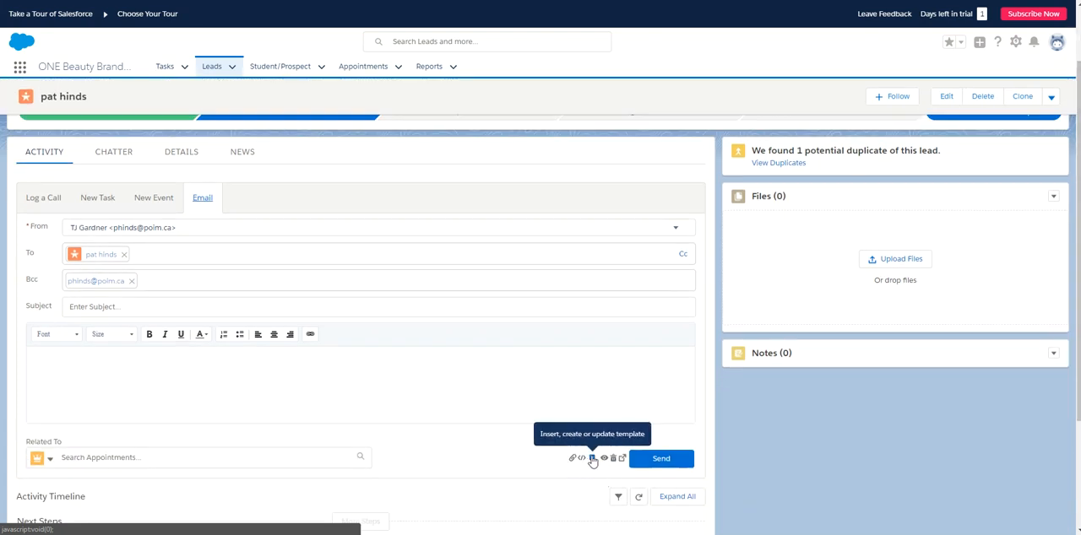
pyautogui.click(592, 459)
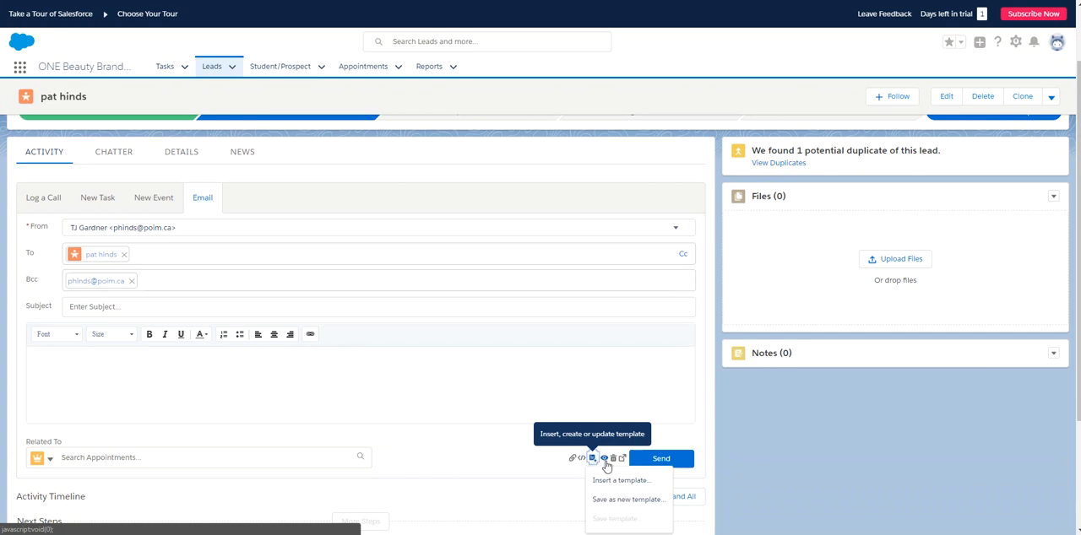
pyautogui.click(616, 480)
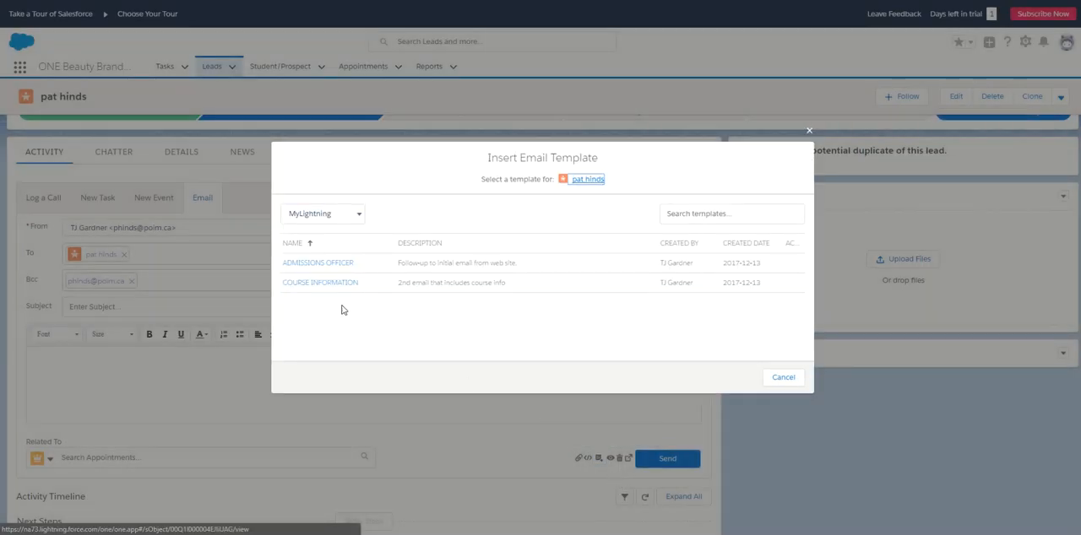
pyautogui.click(336, 273)
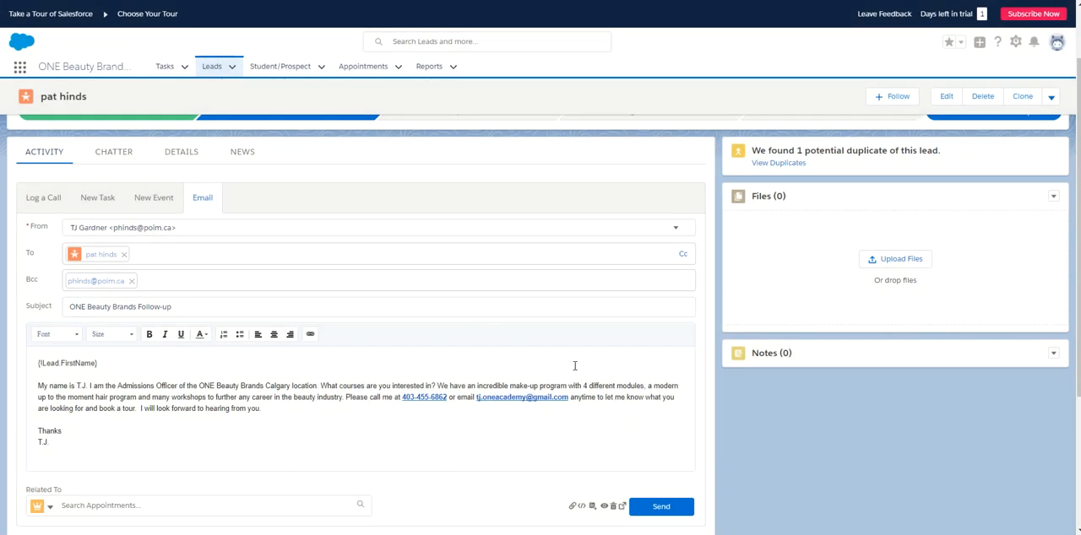
pyautogui.scroll(-2, 756, 354)
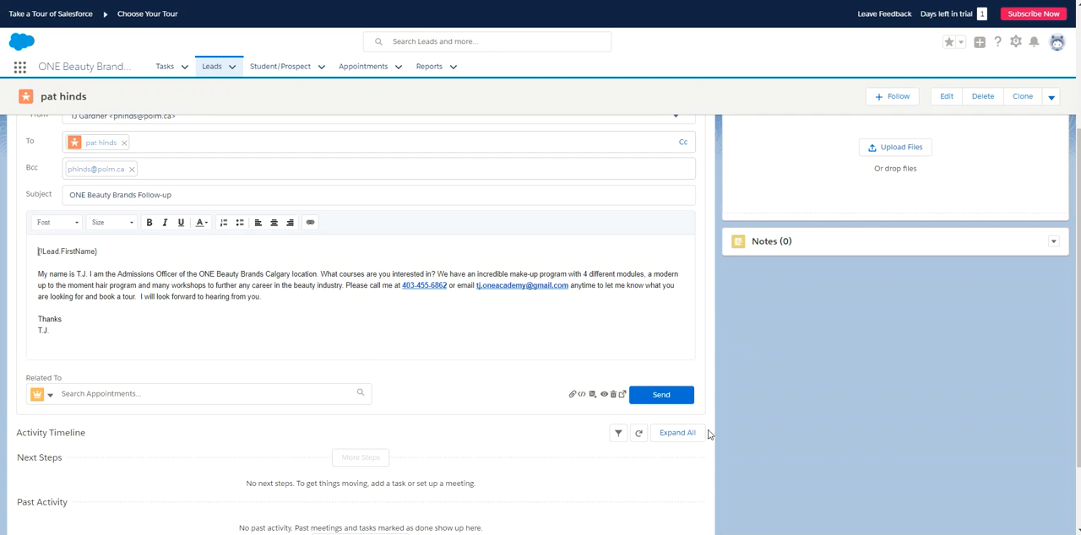
pyautogui.click(659, 395)
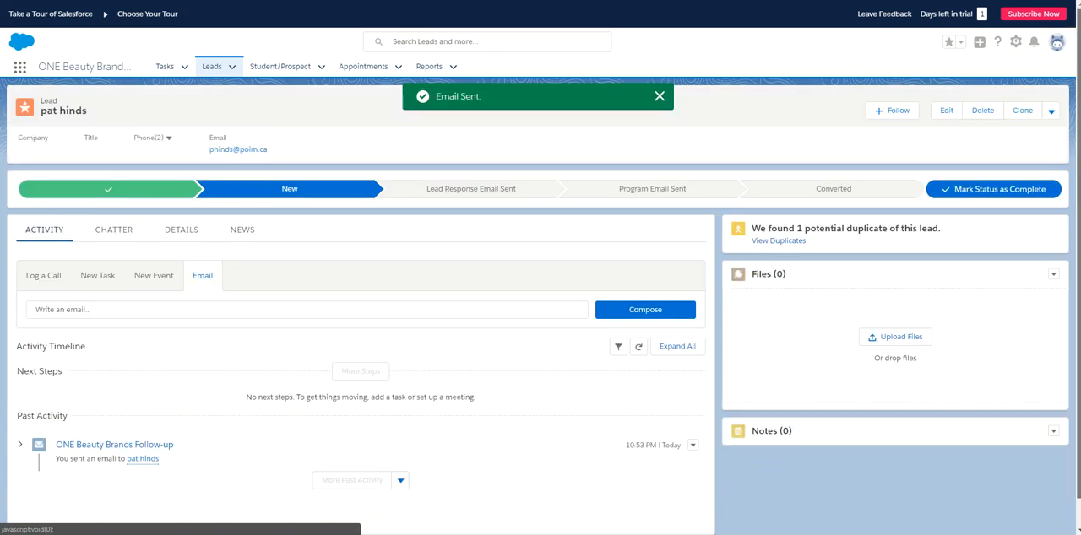
# - Switch to Gmail and check the inbox for the ONE Beauty Brands Follow-up email
pyautogui.scroll(-1, 705, 324)
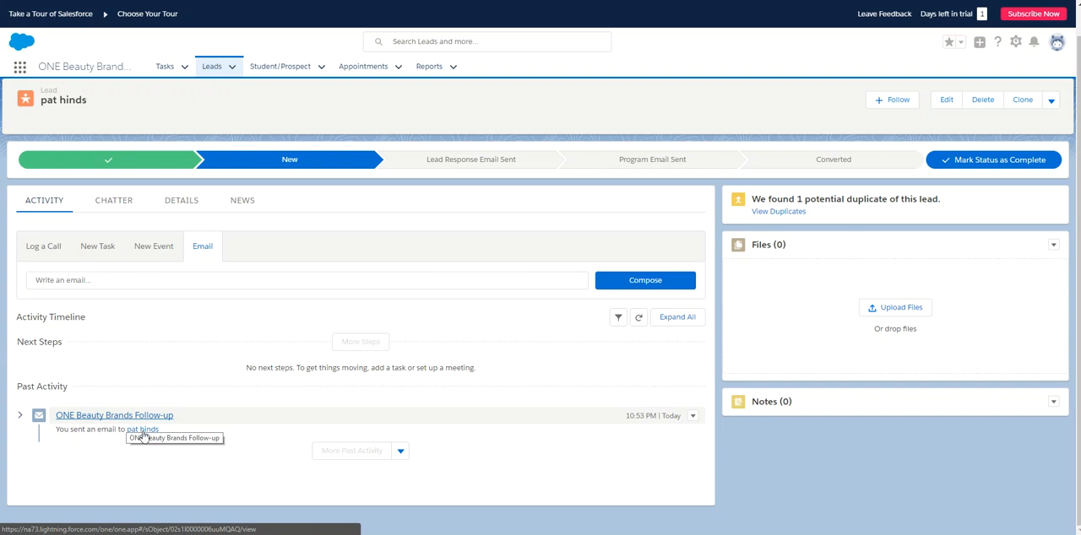
pyautogui.moveTo(511, 531)
pyautogui.click(498, 508)
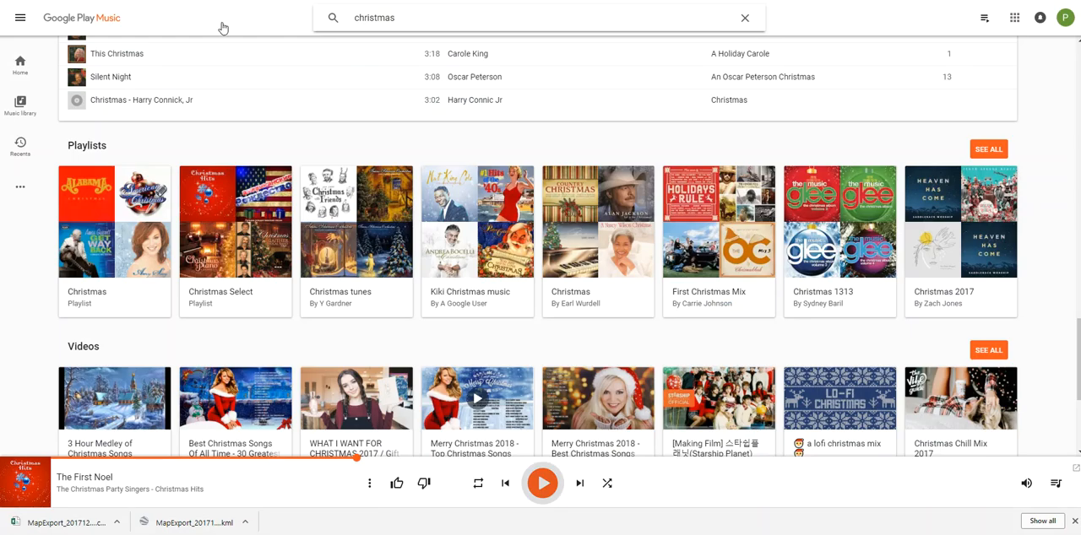
pyautogui.click(439, 2)
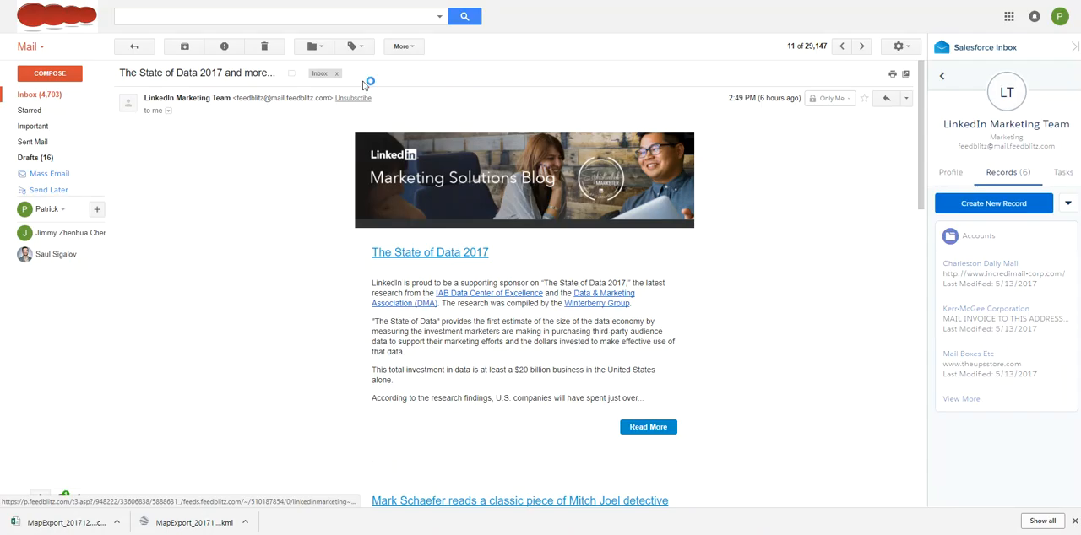
pyautogui.click(37, 96)
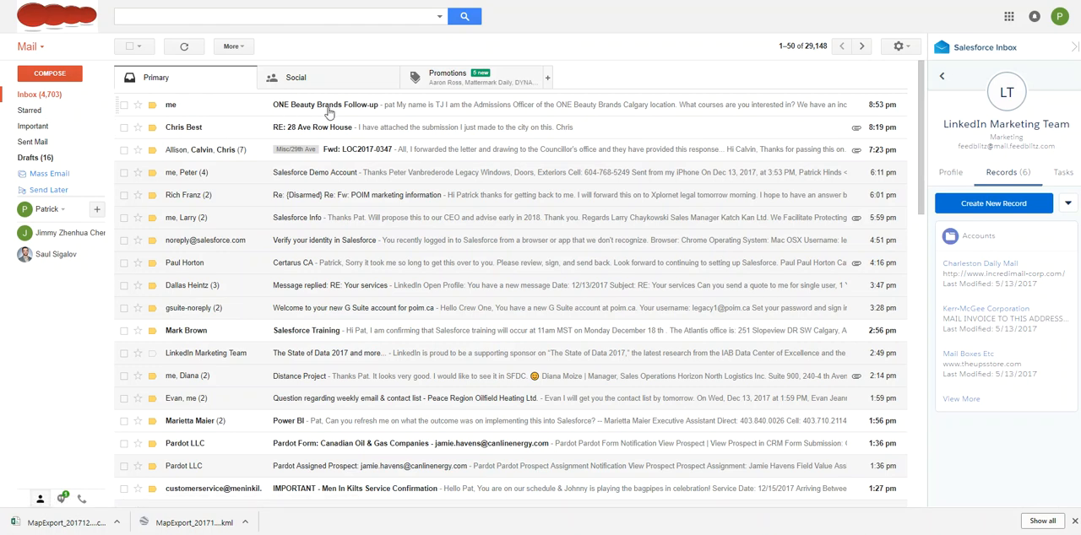
# - Switch back to Salesforce and save a new task for the lead with subject Follow-up and due date 14/12/2017
pyautogui.click(584, 516)
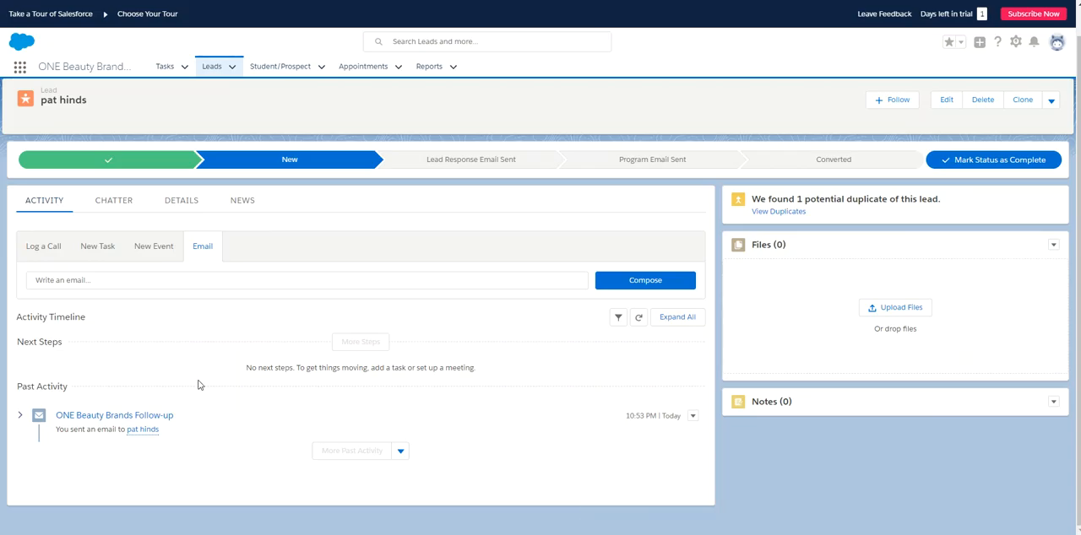
pyautogui.click(102, 249)
pyautogui.click(100, 288)
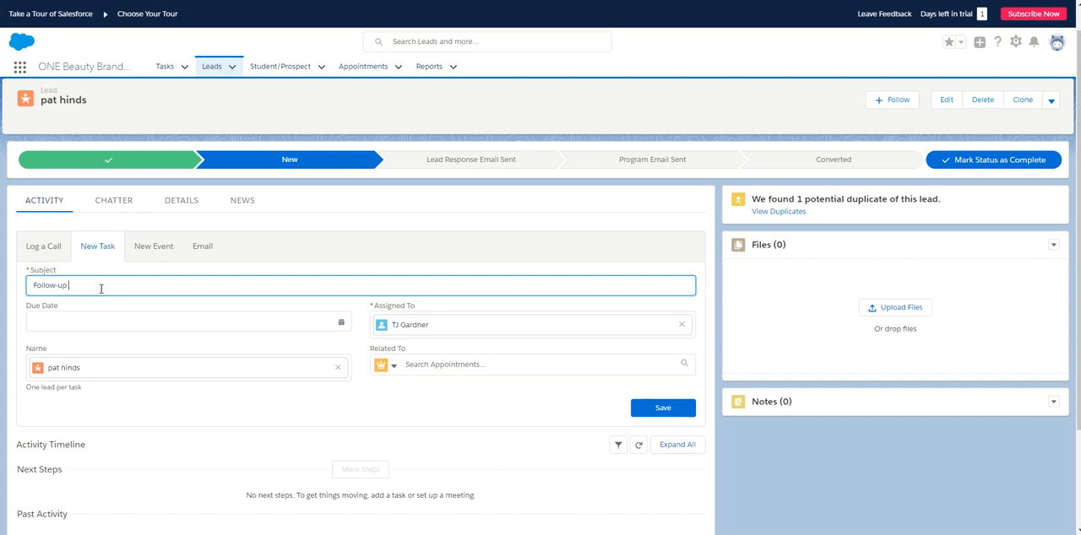
pyautogui.click(175, 323)
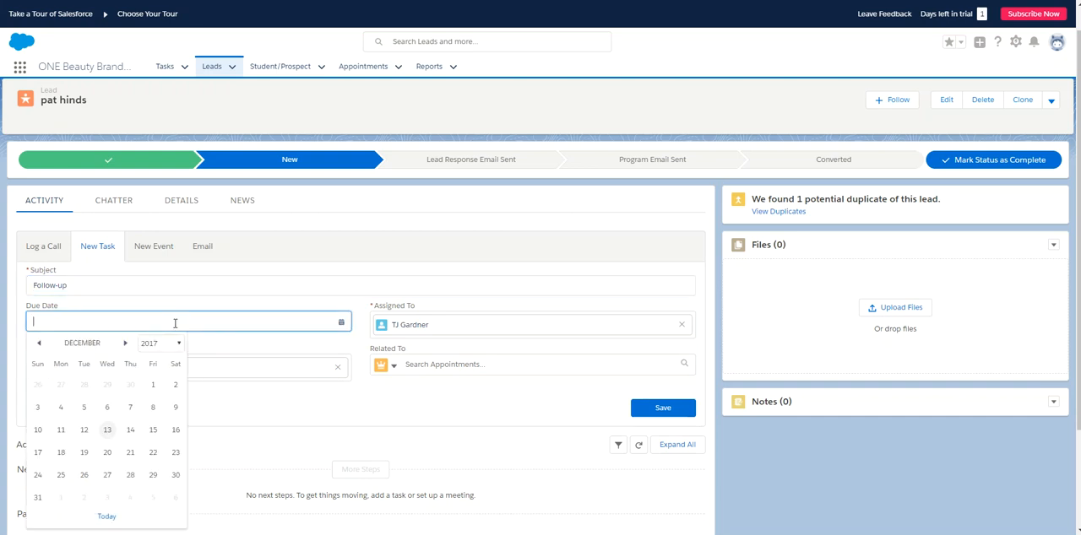
pyautogui.click(130, 434)
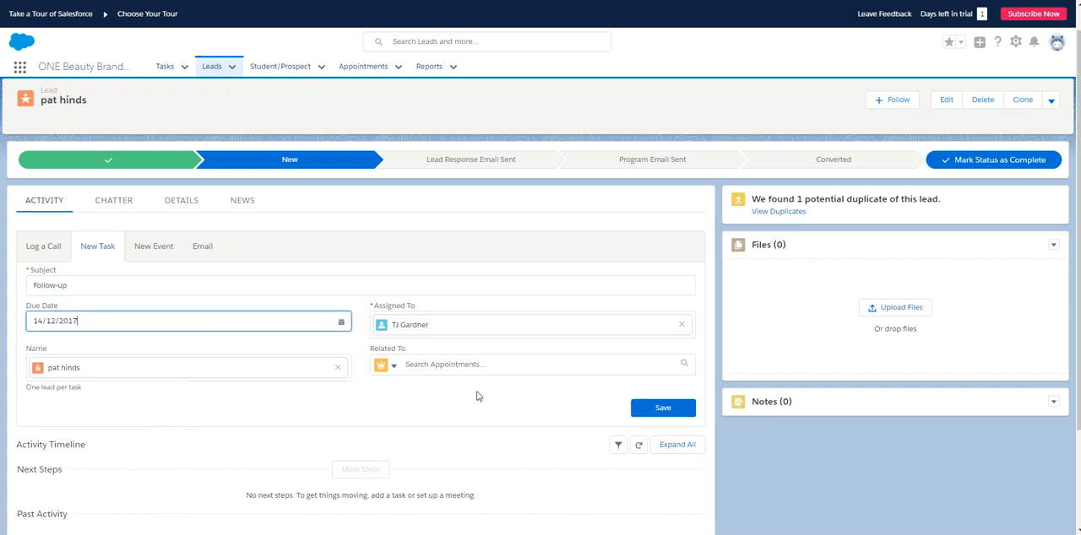
pyautogui.click(676, 417)
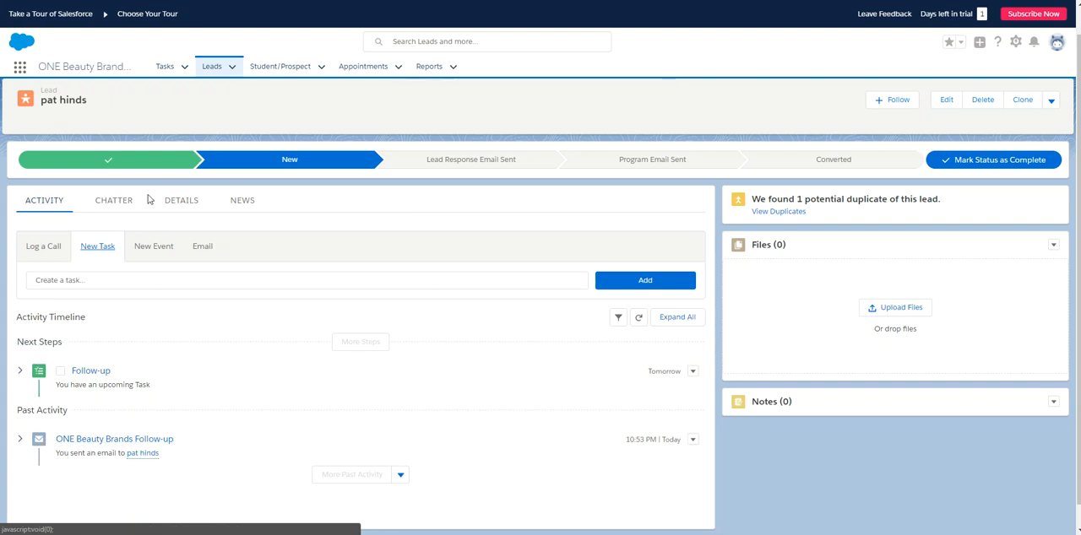
# - Review the My Tasks list and its available views, and open the lead linked to the Follow-up task
pyautogui.click(165, 68)
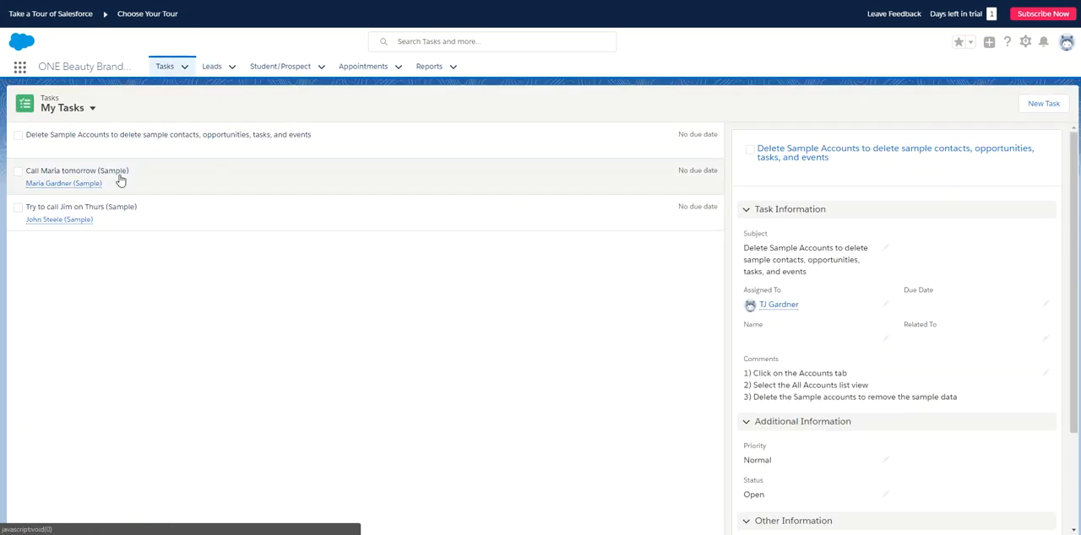
pyautogui.click(92, 108)
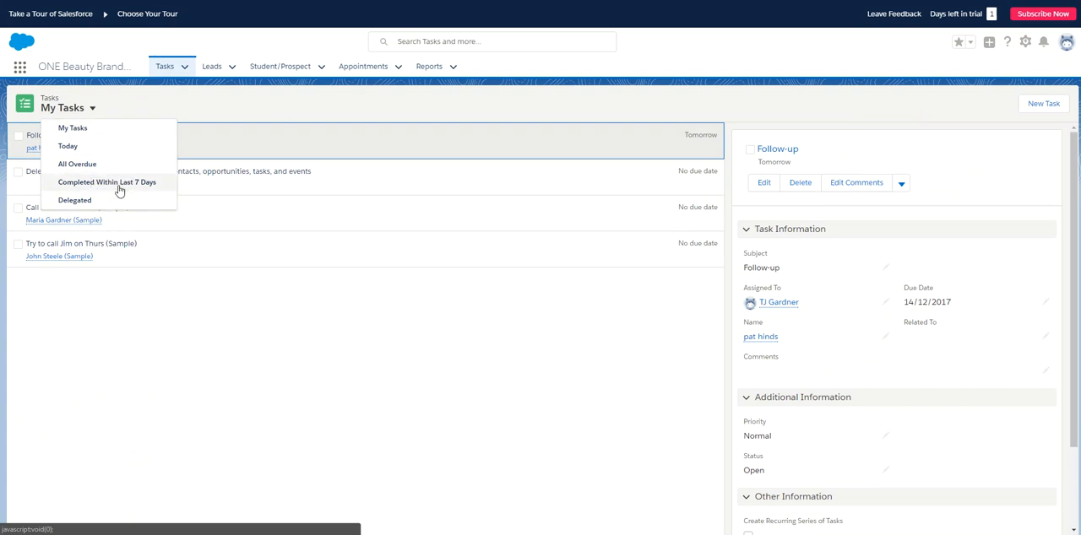
pyautogui.click(118, 139)
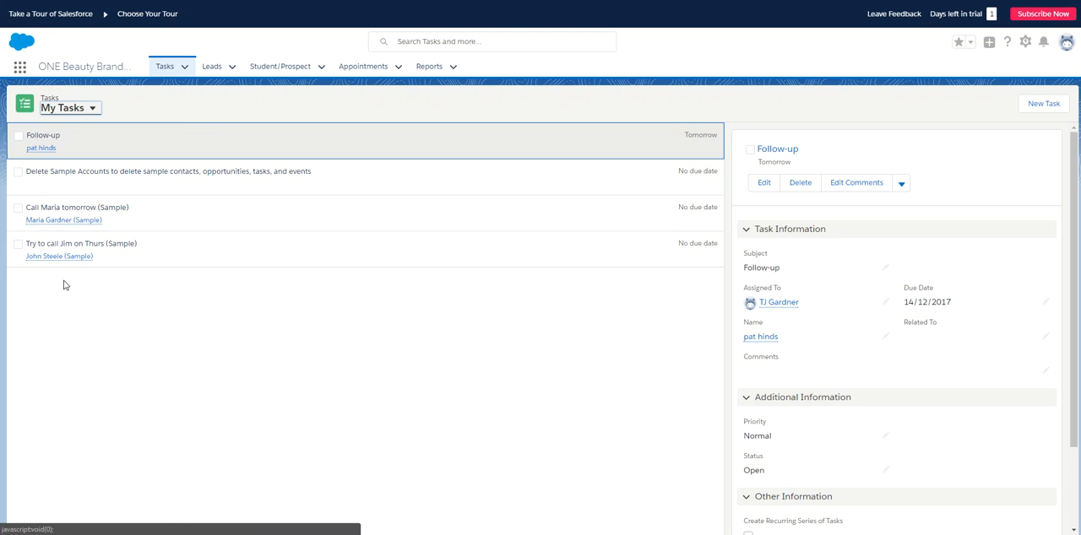
pyautogui.moveTo(53, 149)
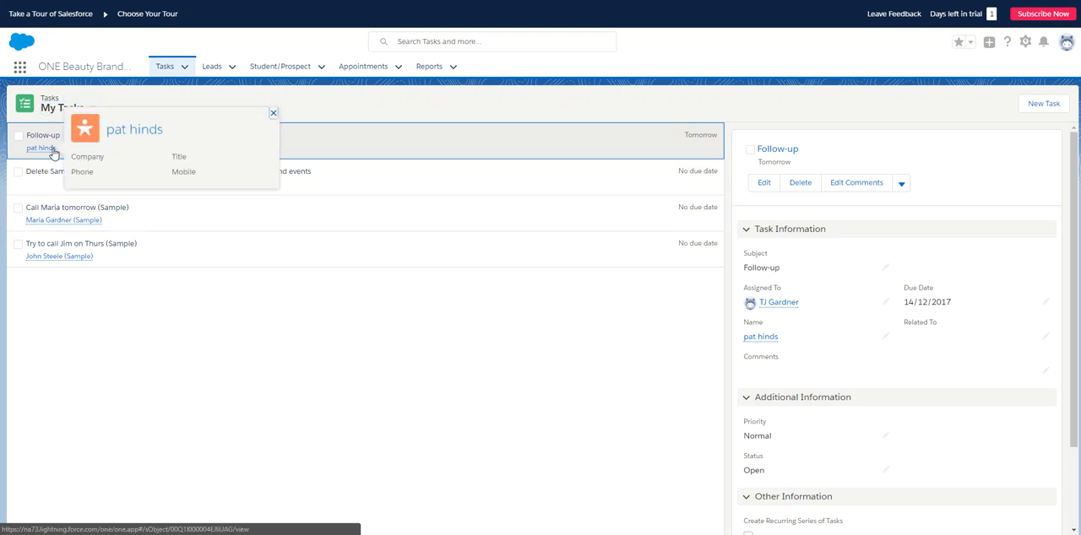
pyautogui.click(40, 149)
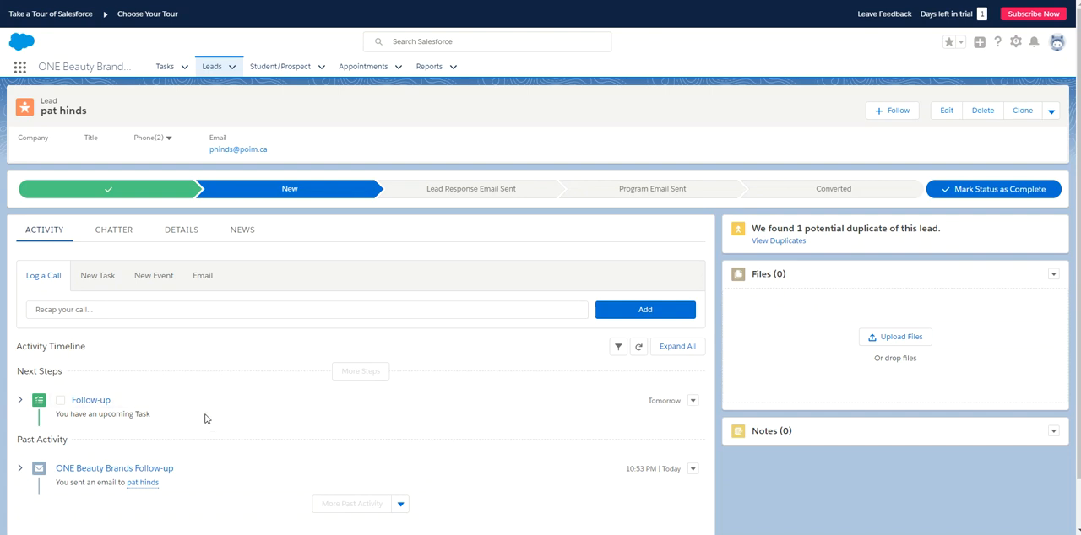
# - Draft another email to the lead from the COURSE INFORMATION template and check the template saving options
pyautogui.click(206, 280)
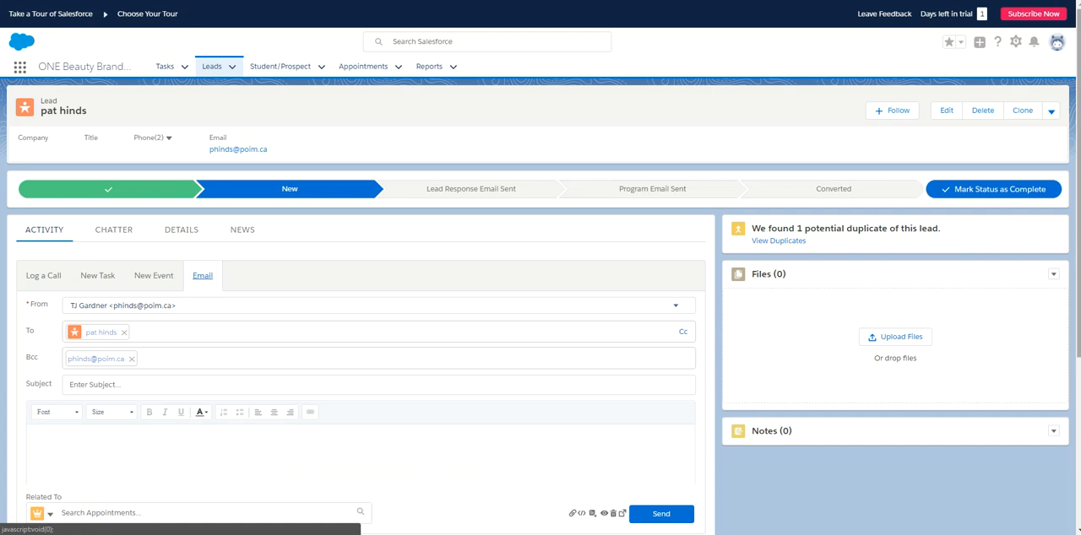
pyautogui.scroll(-2, 642, 411)
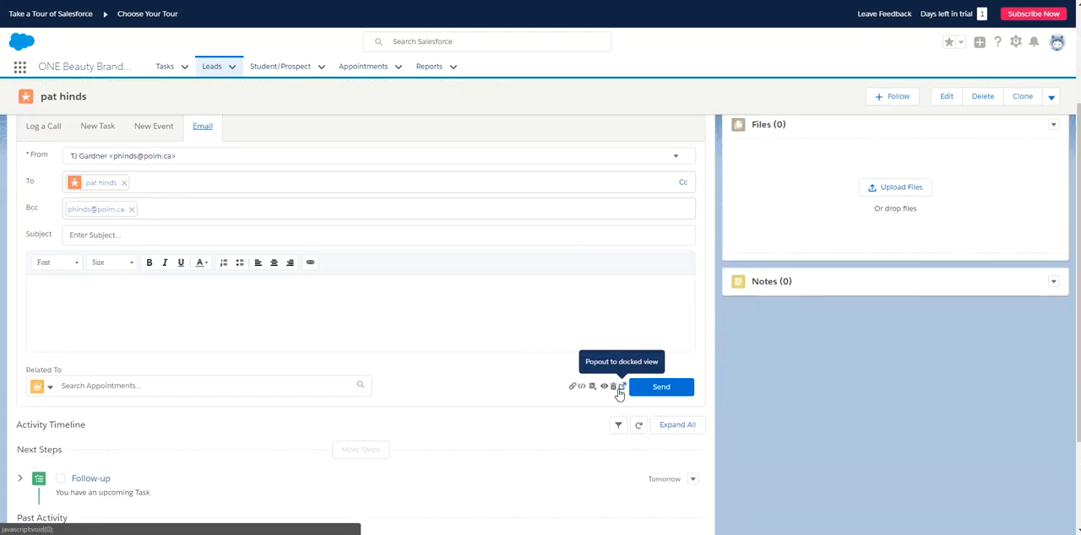
pyautogui.click(593, 388)
pyautogui.click(619, 409)
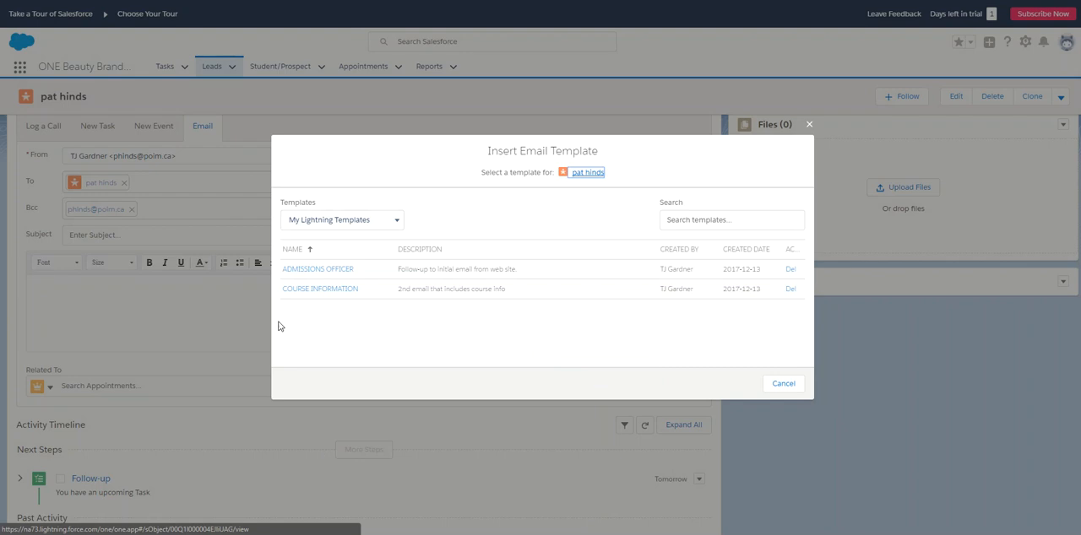
pyautogui.click(321, 288)
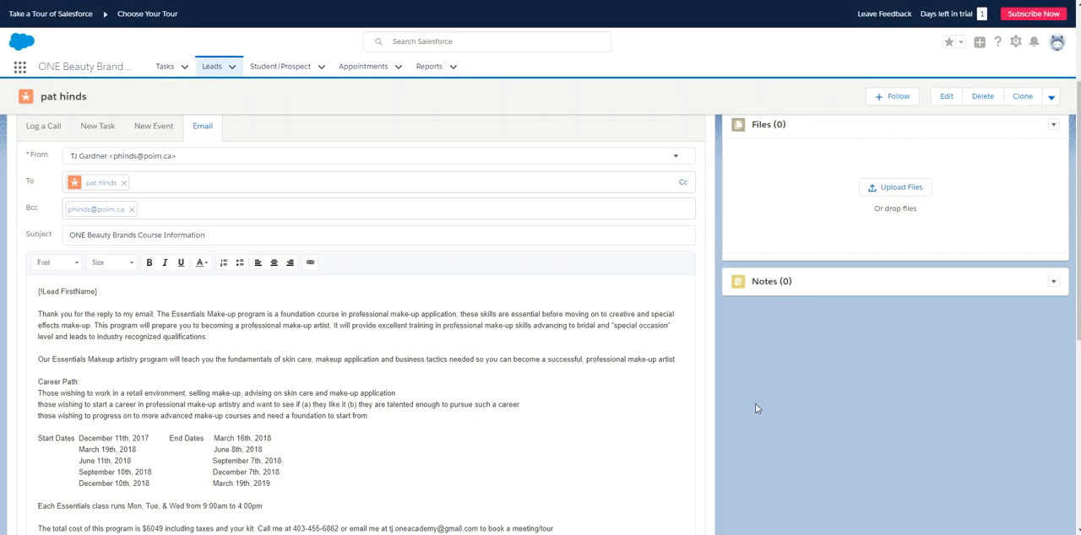
pyautogui.scroll(-3, 760, 423)
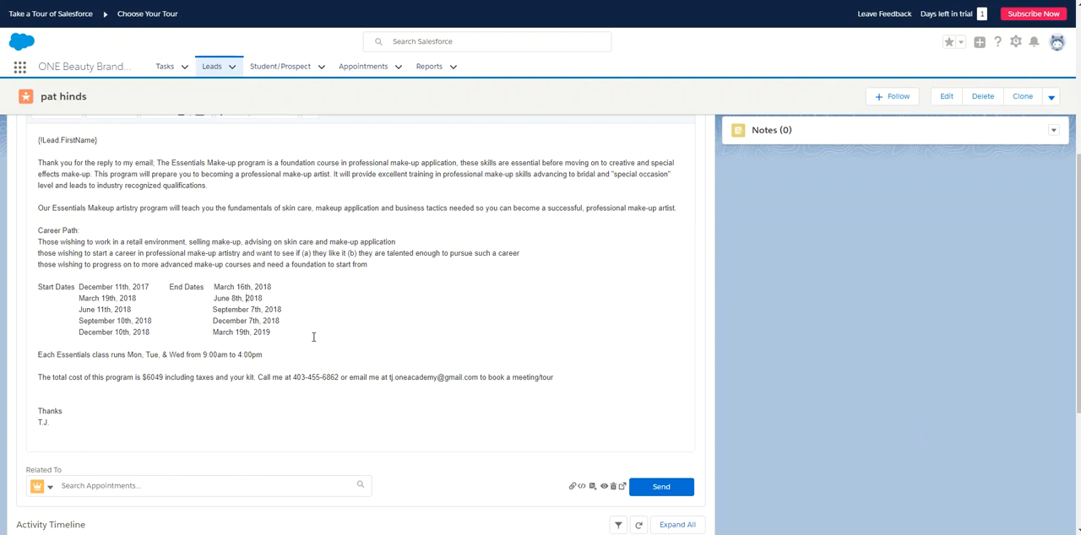
pyautogui.click(593, 489)
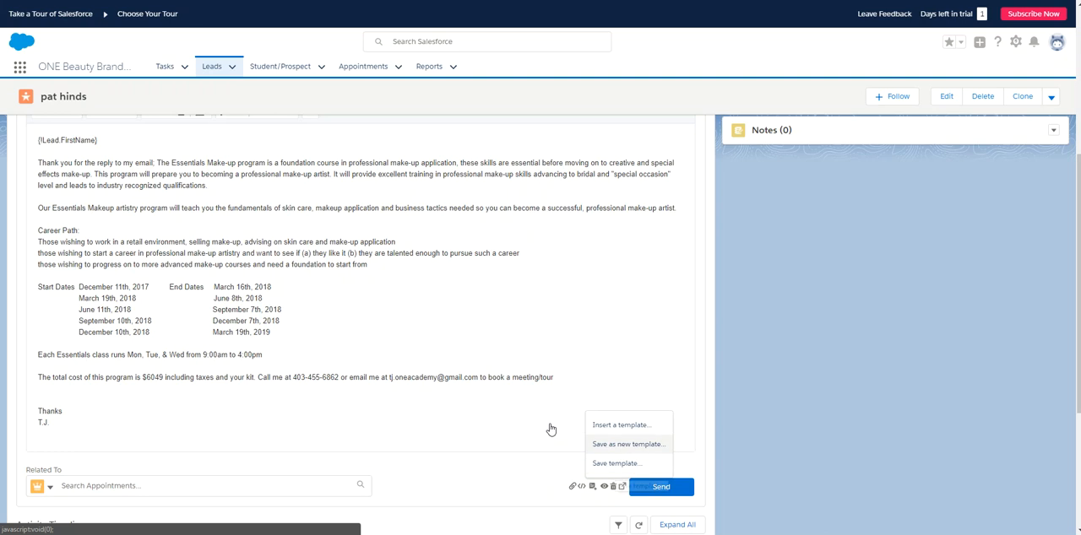
pyautogui.click(401, 320)
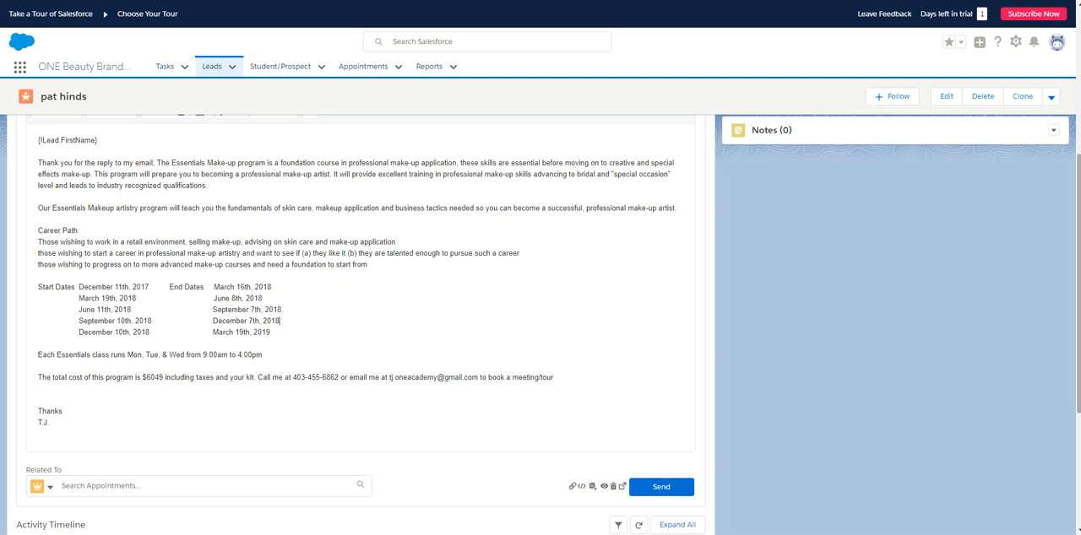
# - Send the course information email to the lead and mark the Follow-up task as complete
pyautogui.scroll(1, 591, 397)
pyautogui.scroll(-2, 736, 473)
pyautogui.click(677, 442)
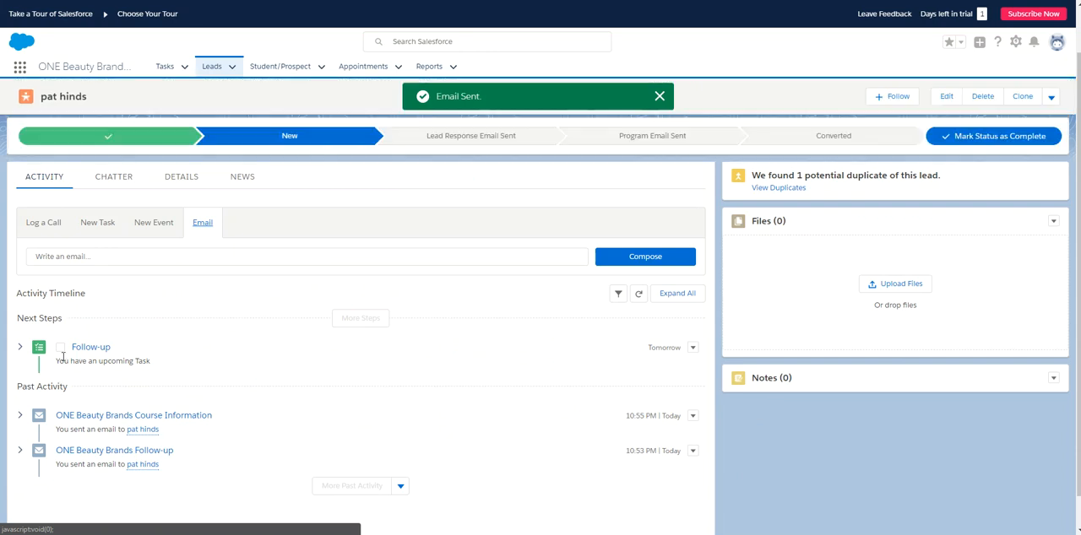
pyautogui.click(60, 347)
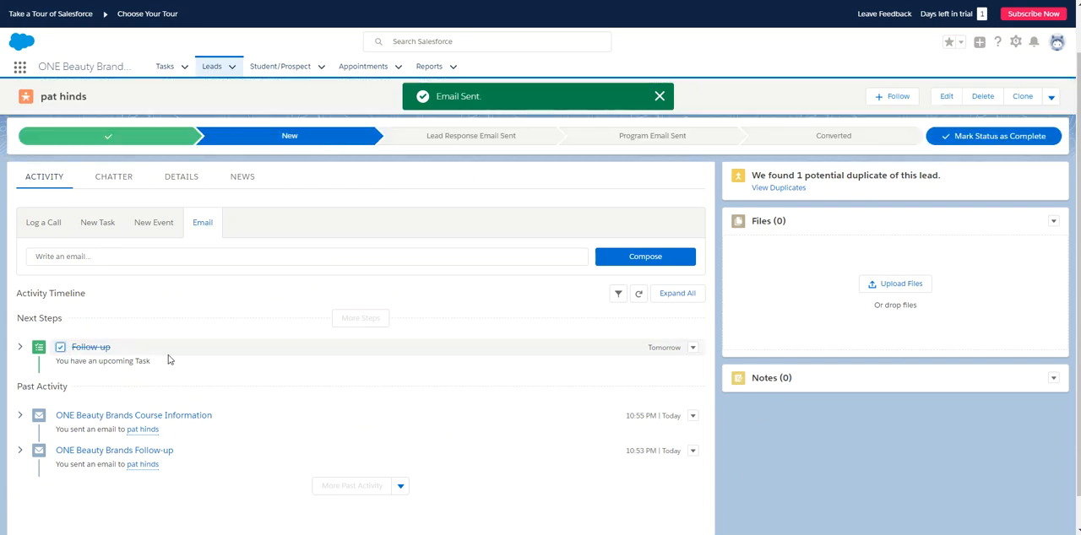
# - Advance the lead's status to Lead Response Email Sent and then to Program Email Sent
pyautogui.scroll(-1, 501, 357)
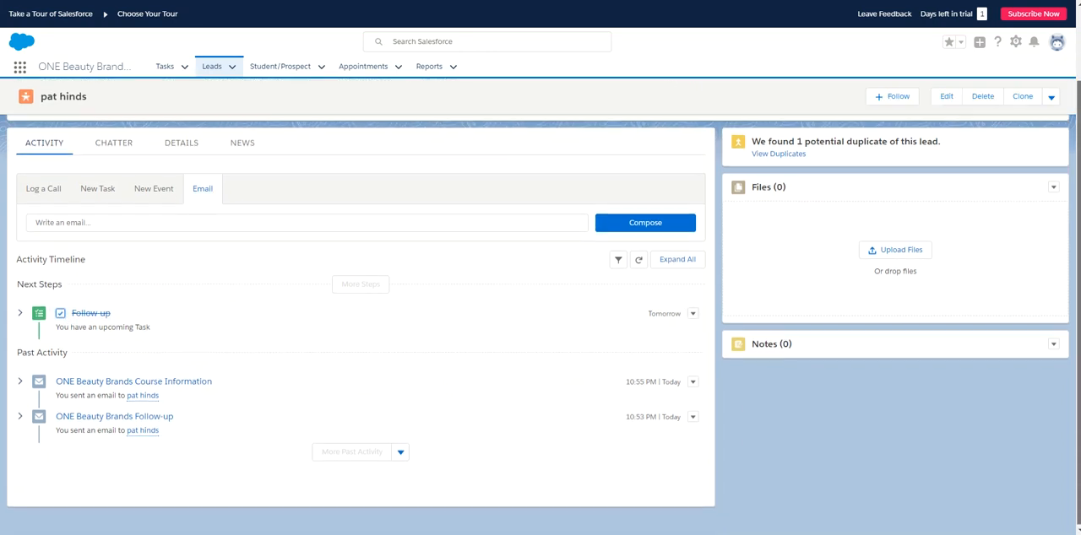
pyautogui.scroll(2, 501, 357)
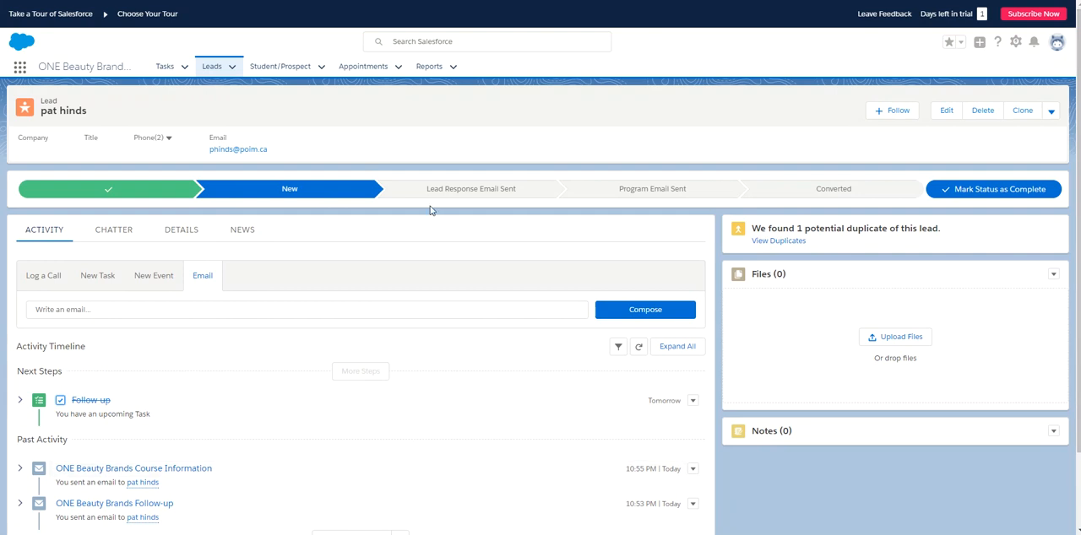
pyautogui.click(432, 192)
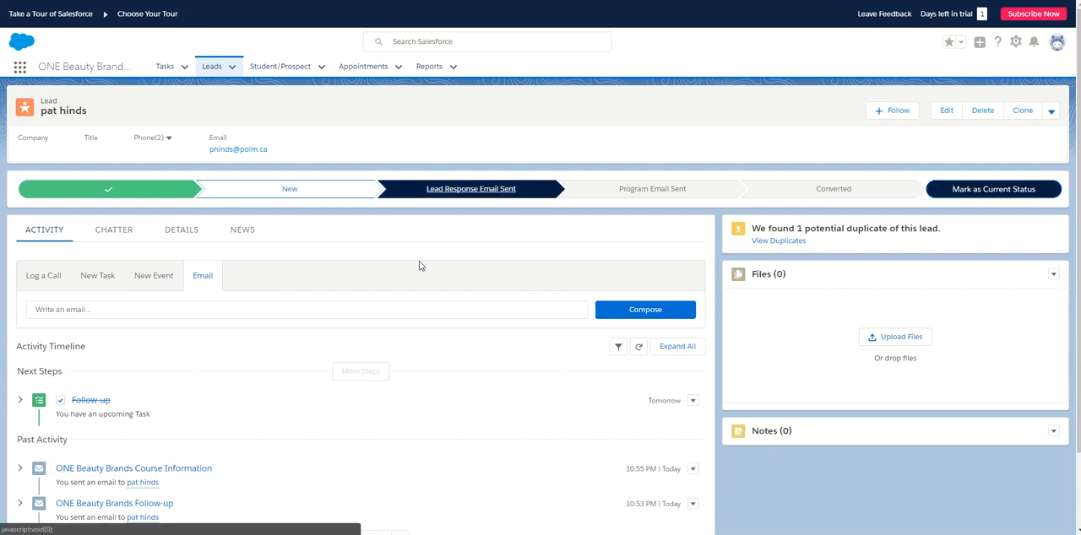
pyautogui.click(986, 191)
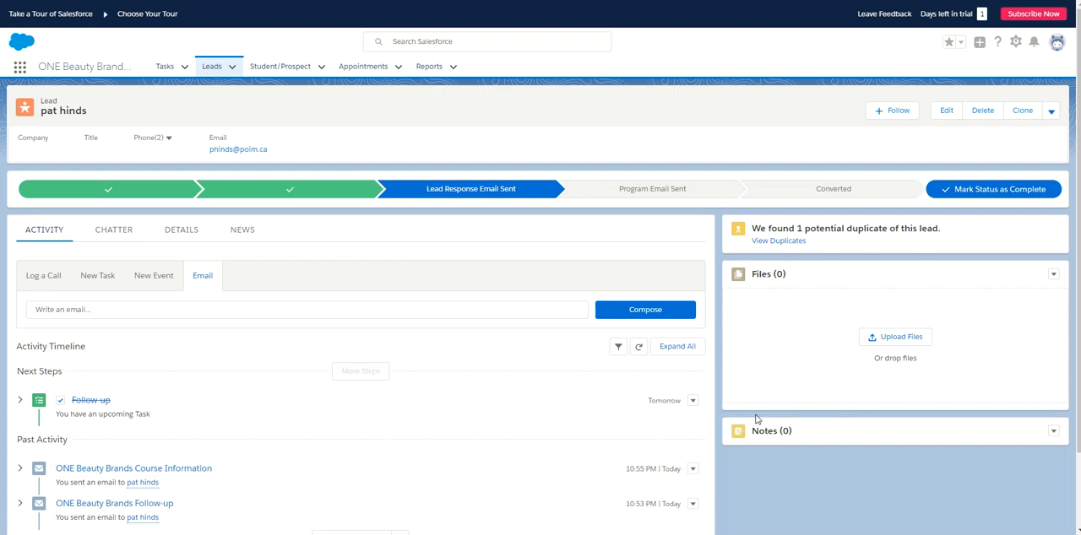
pyautogui.click(658, 190)
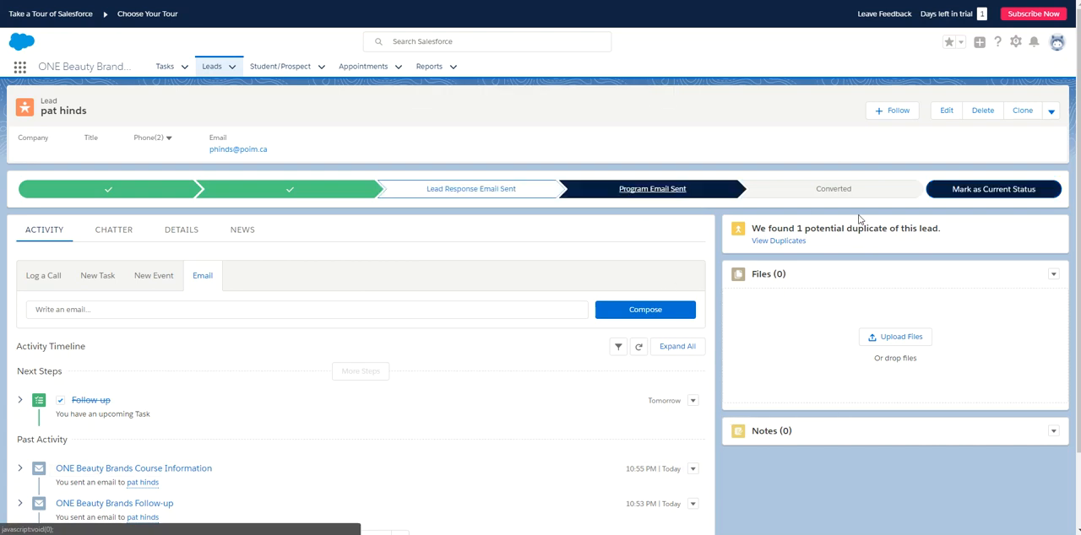
pyautogui.click(984, 189)
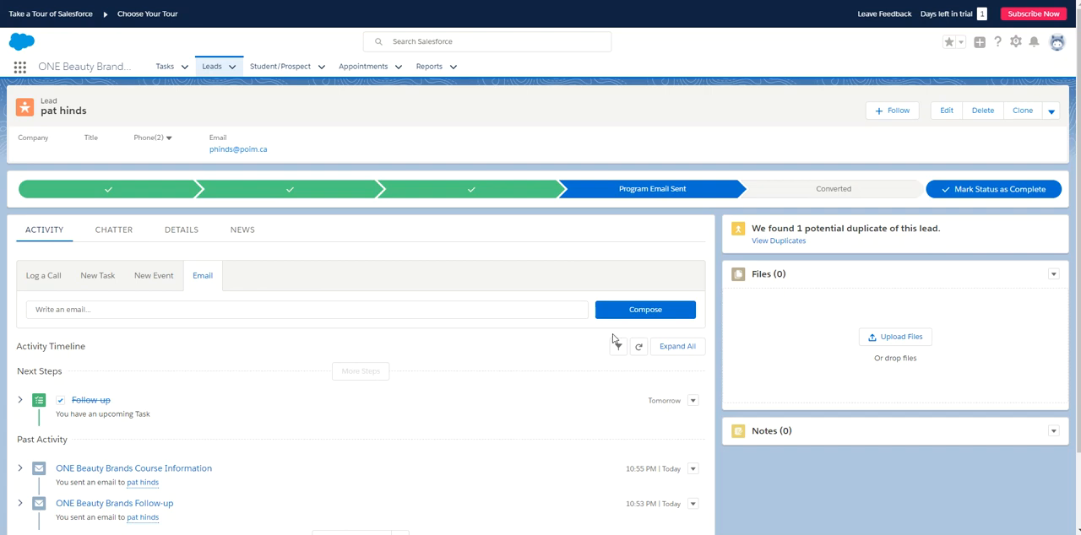
# - Convert the lead into a new student/prospect and a new appointment with the Appointment Request status
pyautogui.click(841, 197)
pyautogui.click(968, 189)
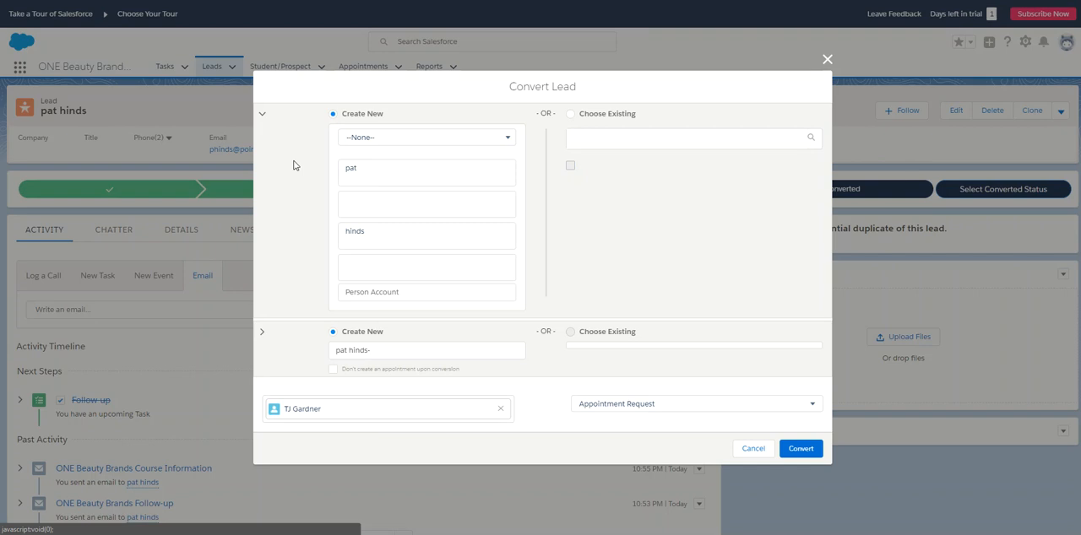
pyautogui.click(798, 448)
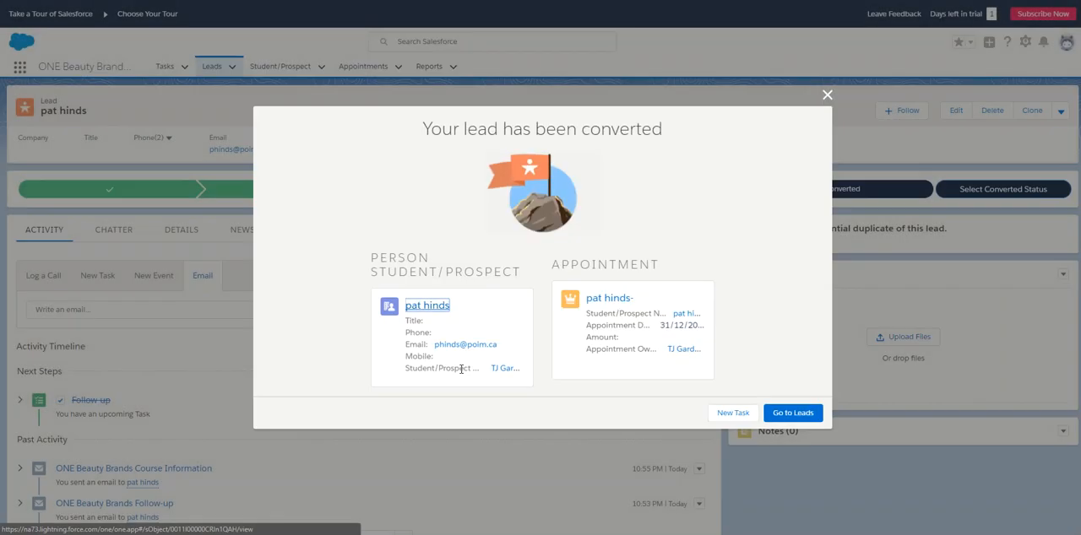
# - Open the converted person's student/prospect record and go to the related appointment
pyautogui.click(434, 309)
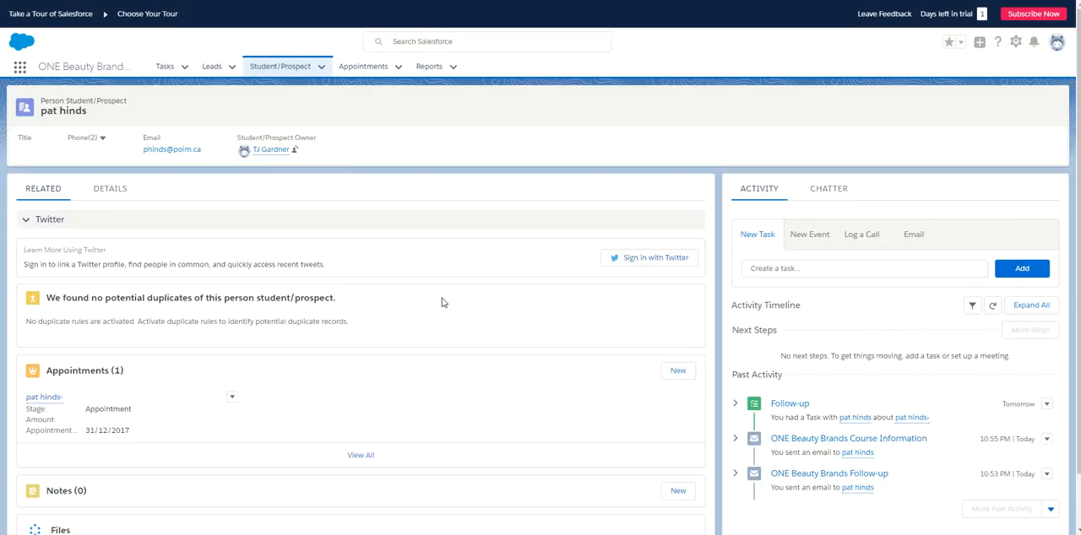
pyautogui.scroll(-1, 844, 381)
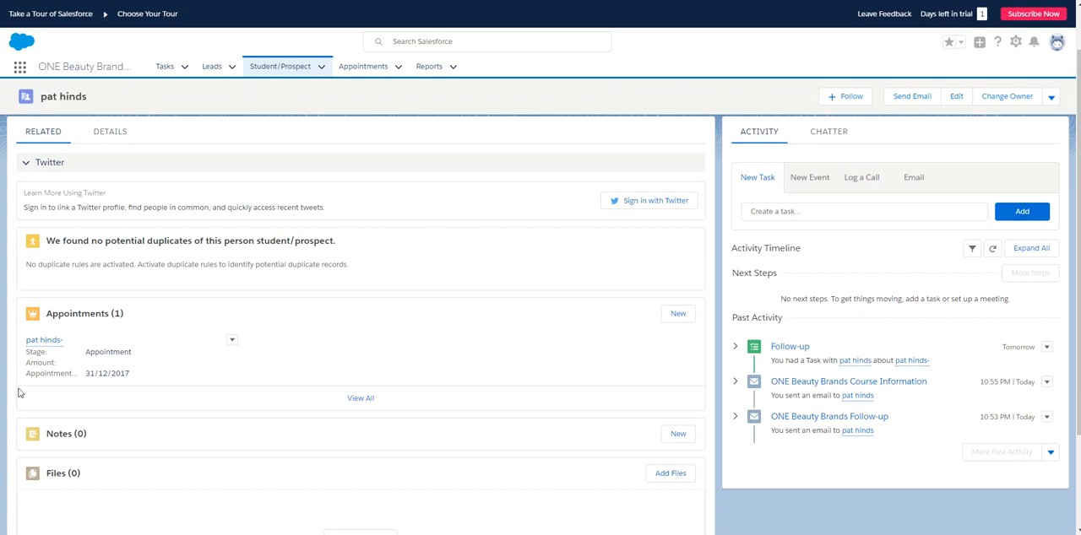
pyautogui.moveTo(48, 345)
pyautogui.click(48, 344)
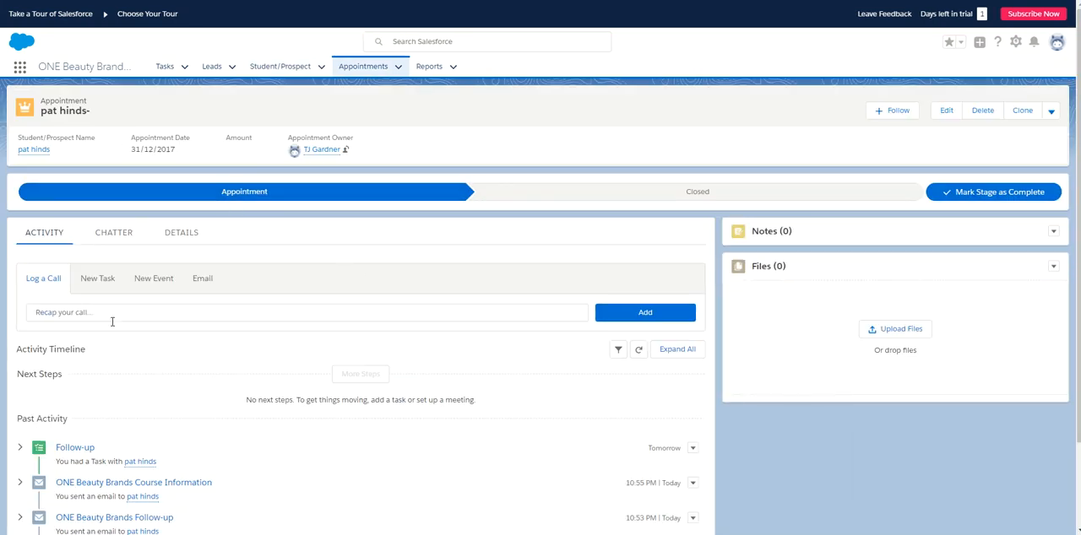
# - Edit the appointment's details to set the appointment date to 20/12/2017 and save them
pyautogui.click(192, 243)
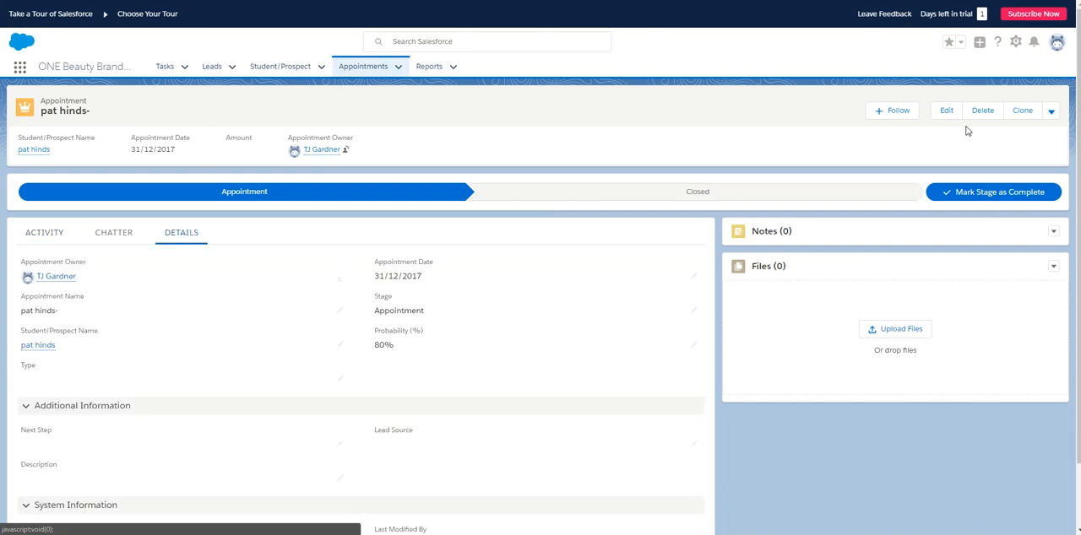
pyautogui.click(946, 109)
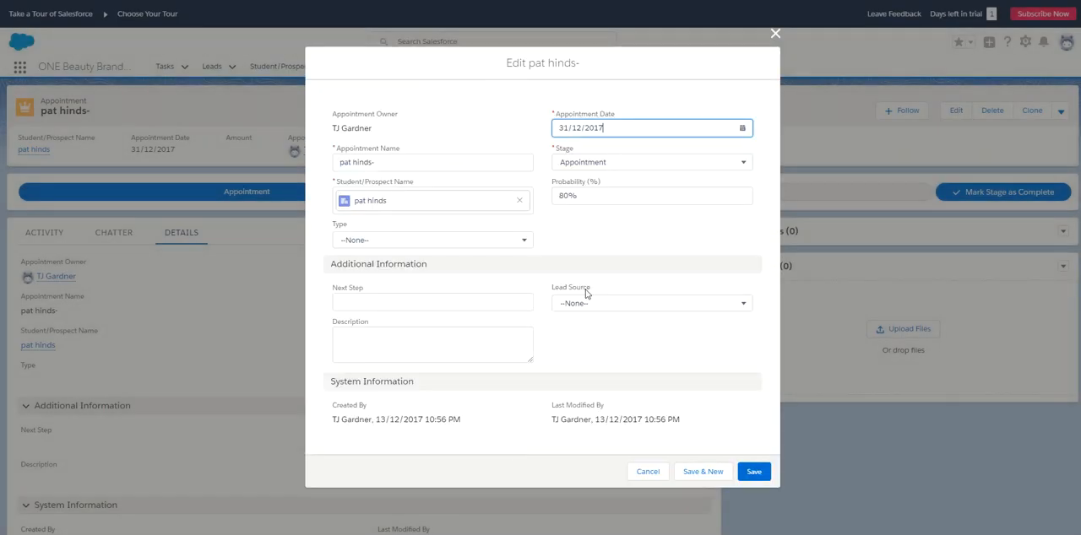
pyautogui.click(741, 127)
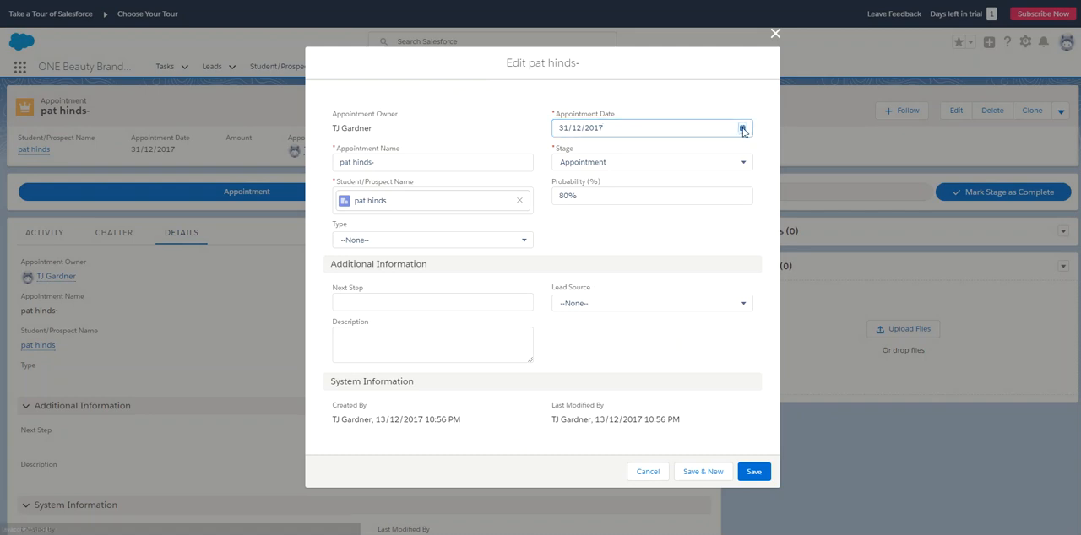
pyautogui.click(632, 258)
pyautogui.click(752, 469)
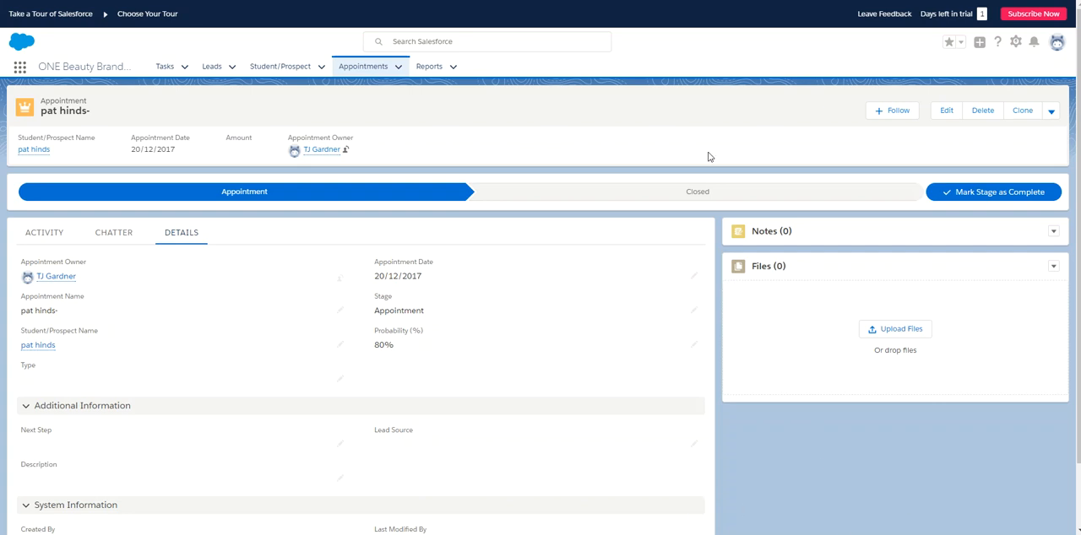
# - Close the appointment with the stage Enrolled
pyautogui.click(696, 194)
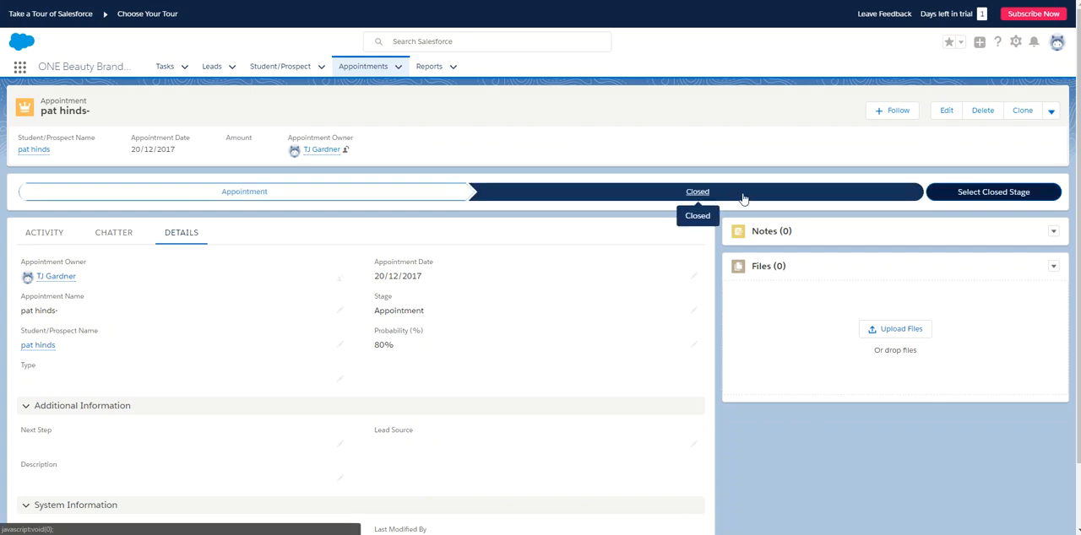
pyautogui.click(974, 194)
pyautogui.click(466, 275)
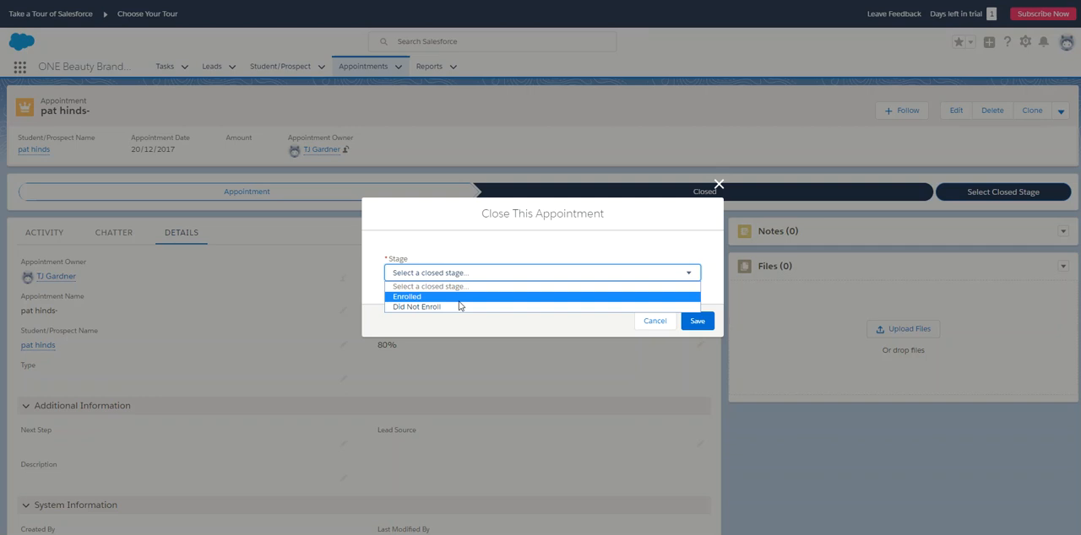
pyautogui.click(459, 301)
pyautogui.click(697, 322)
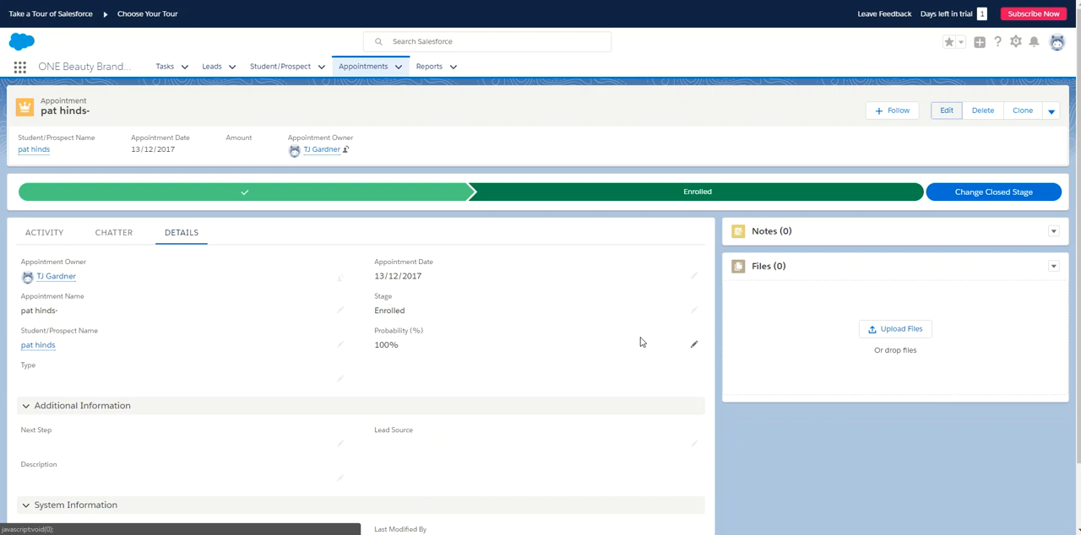
# - Change the appointment's closed stage to Did Not Enroll and save it
pyautogui.click(1000, 201)
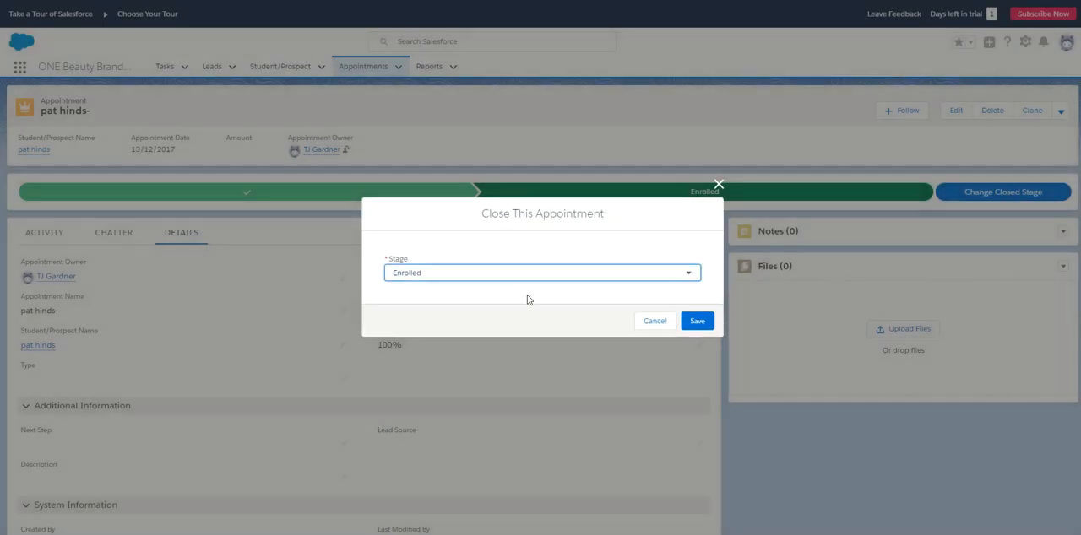
pyautogui.click(486, 277)
pyautogui.click(473, 309)
pyautogui.click(698, 322)
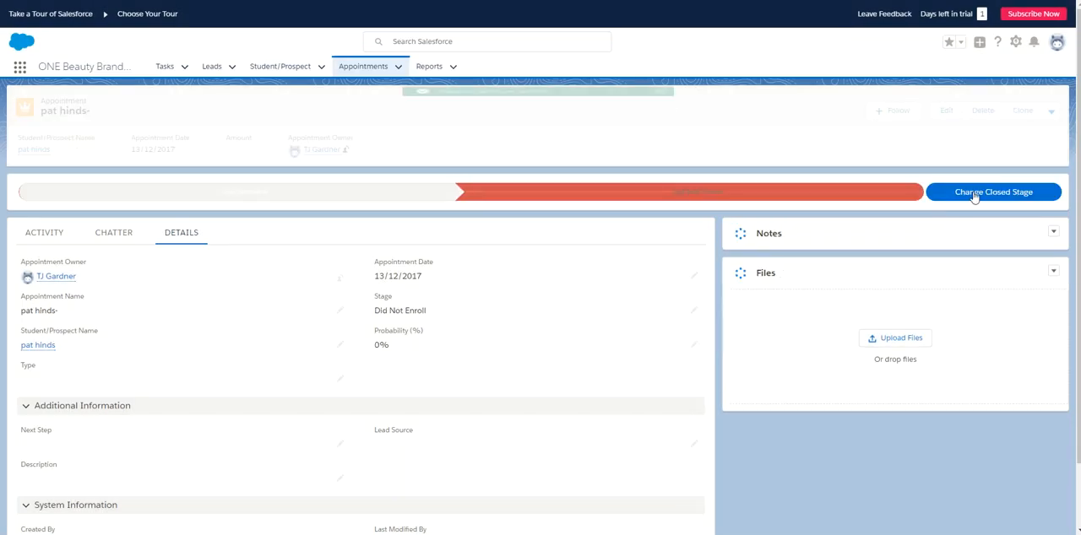
# - Try to save the closed stage again with Did Not Enroll selected
pyautogui.click(974, 193)
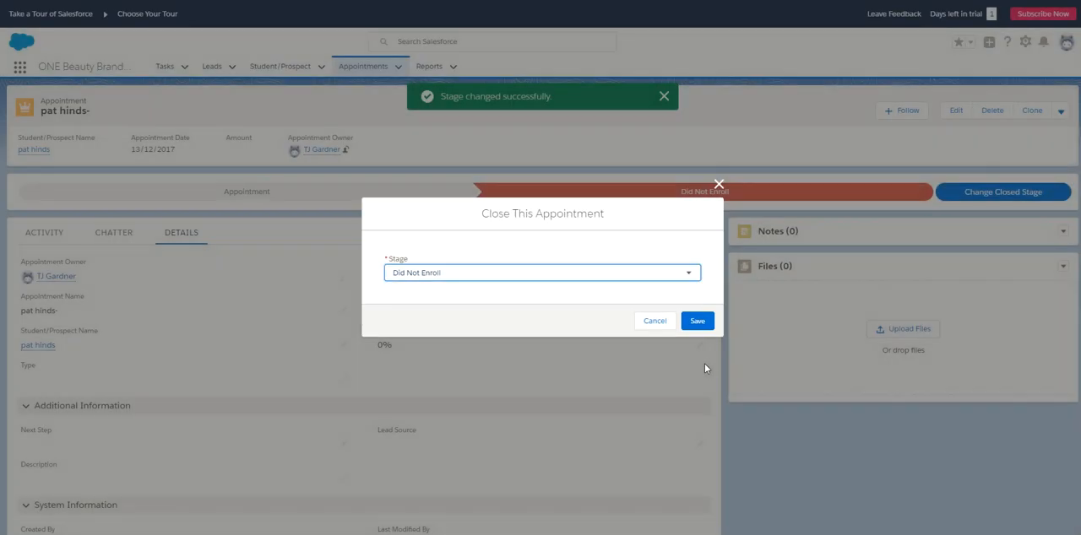
pyautogui.click(698, 321)
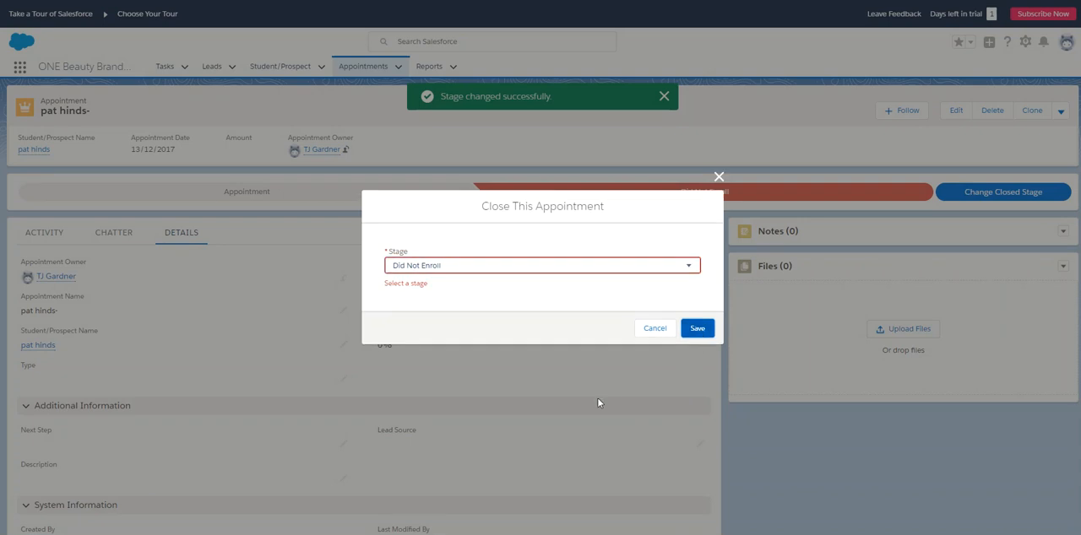
pyautogui.click(426, 267)
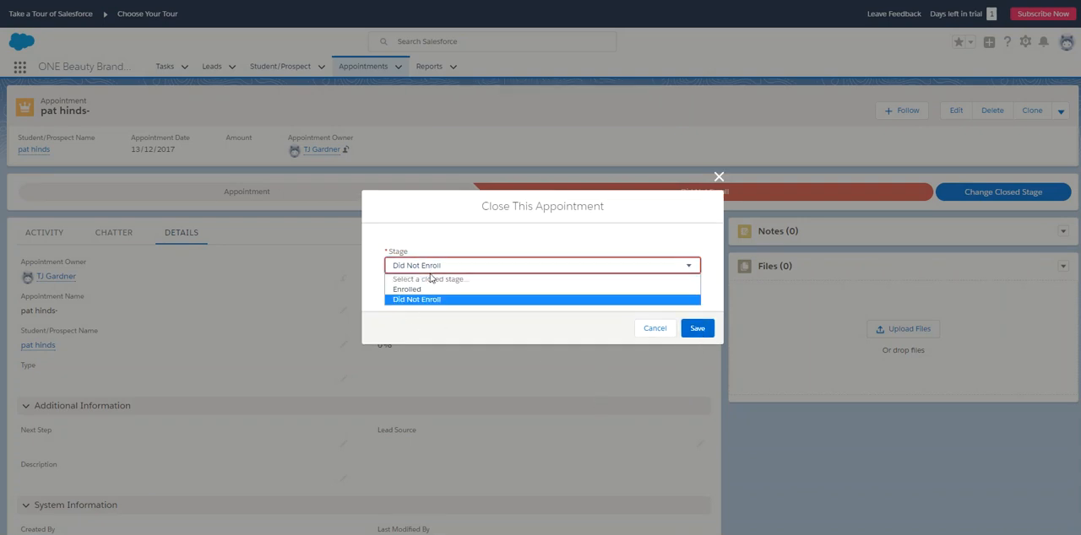
pyautogui.click(430, 300)
pyautogui.click(695, 329)
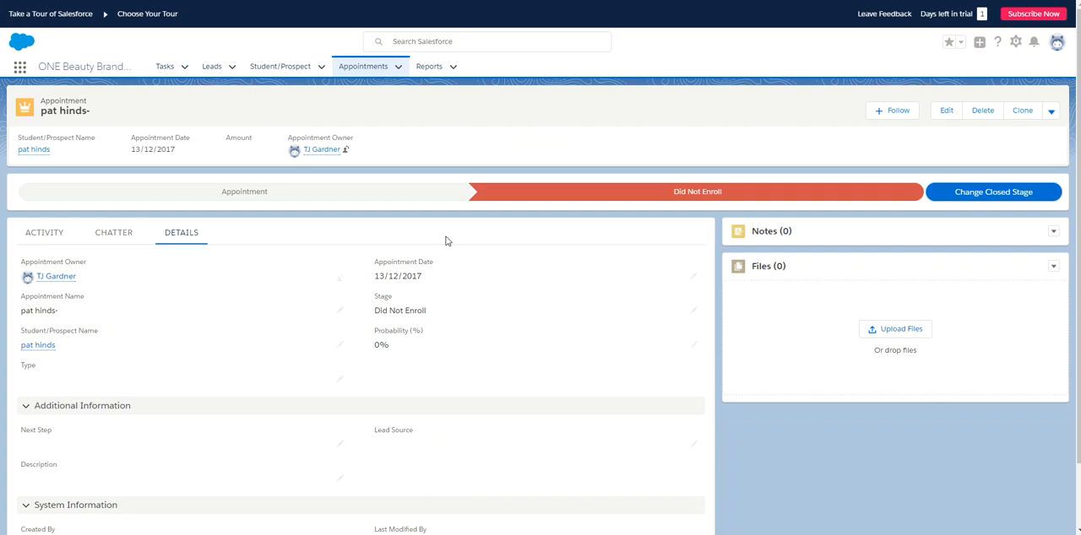
# - Check the recently viewed Leads, then reopen the converted person's student/prospect record and its appointment
pyautogui.click(212, 67)
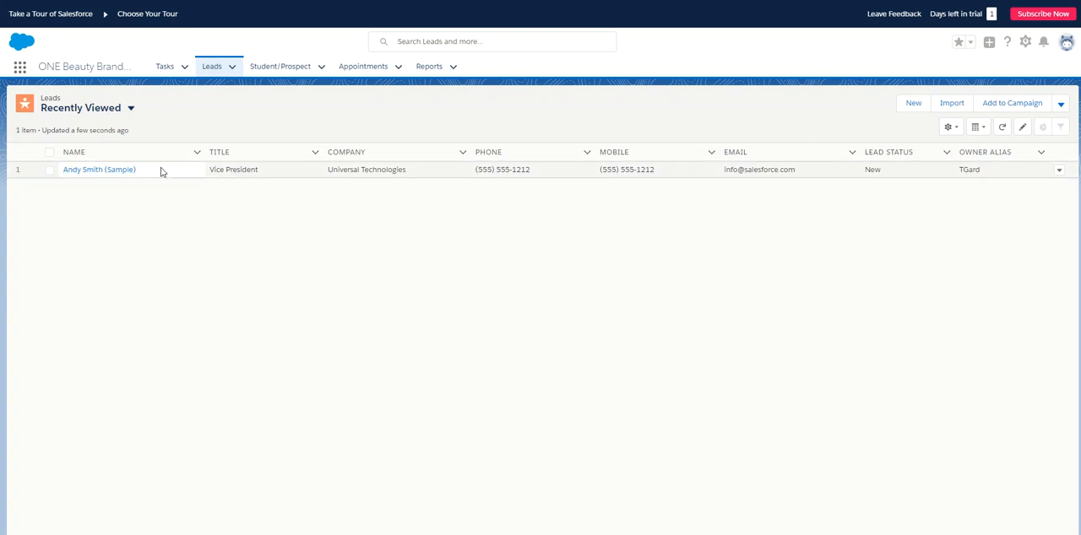
pyautogui.click(280, 67)
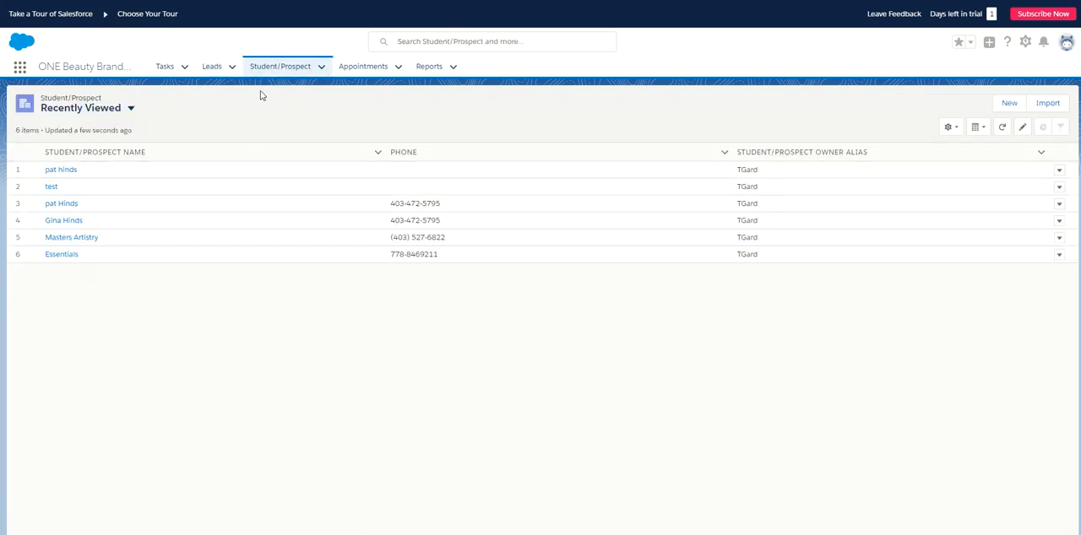
pyautogui.click(61, 171)
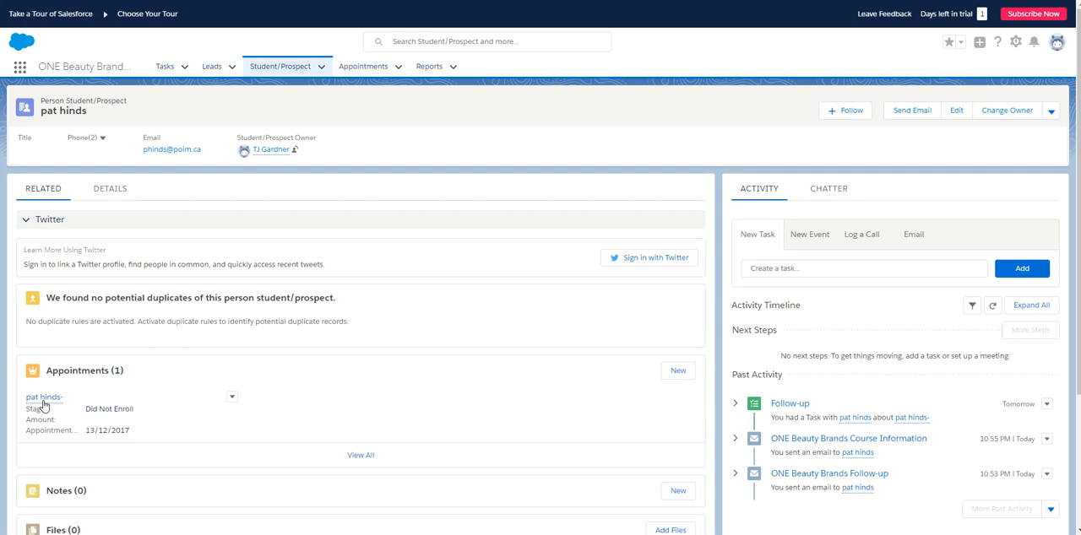
pyautogui.moveTo(47, 405)
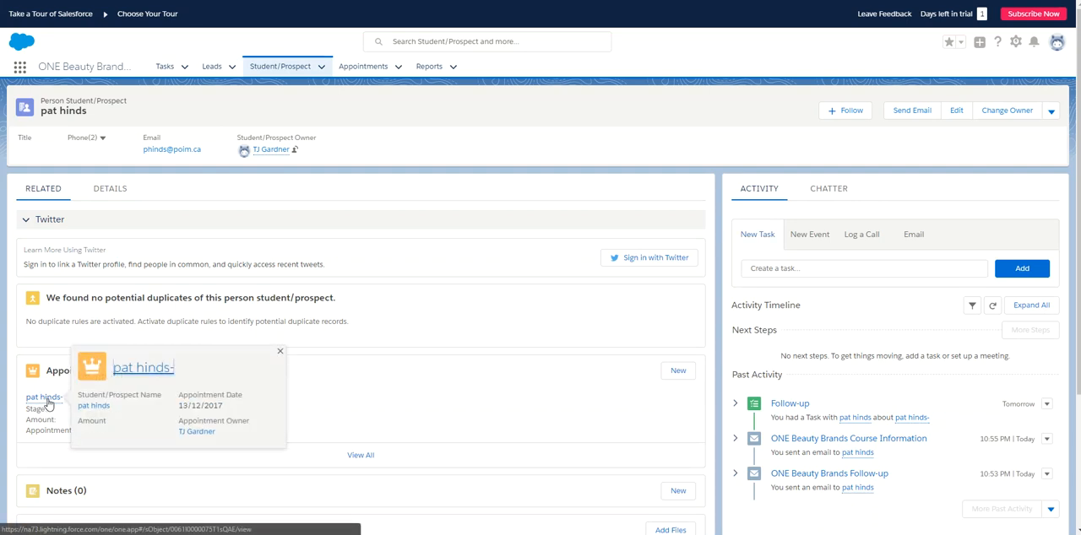
pyautogui.click(48, 406)
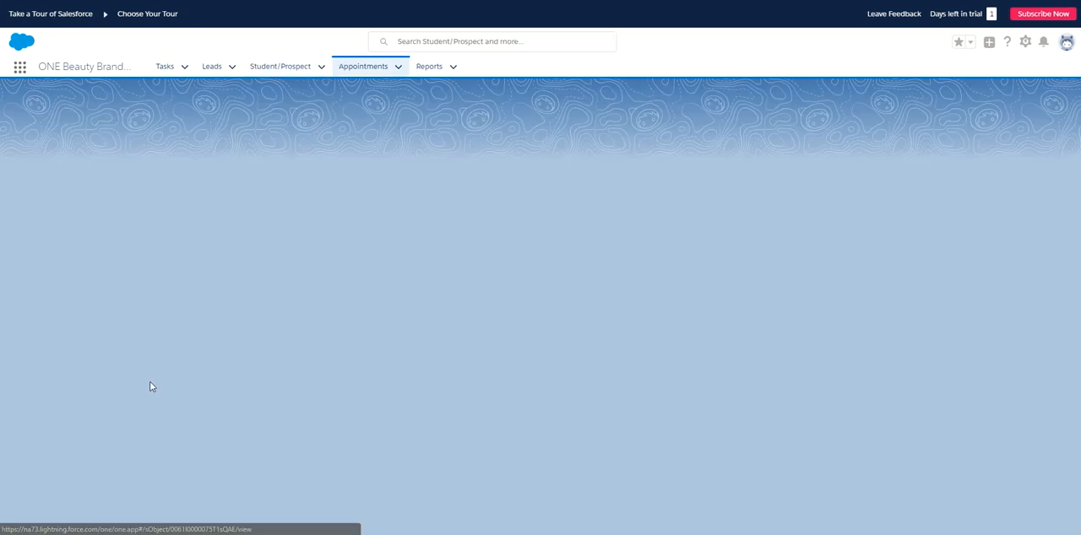